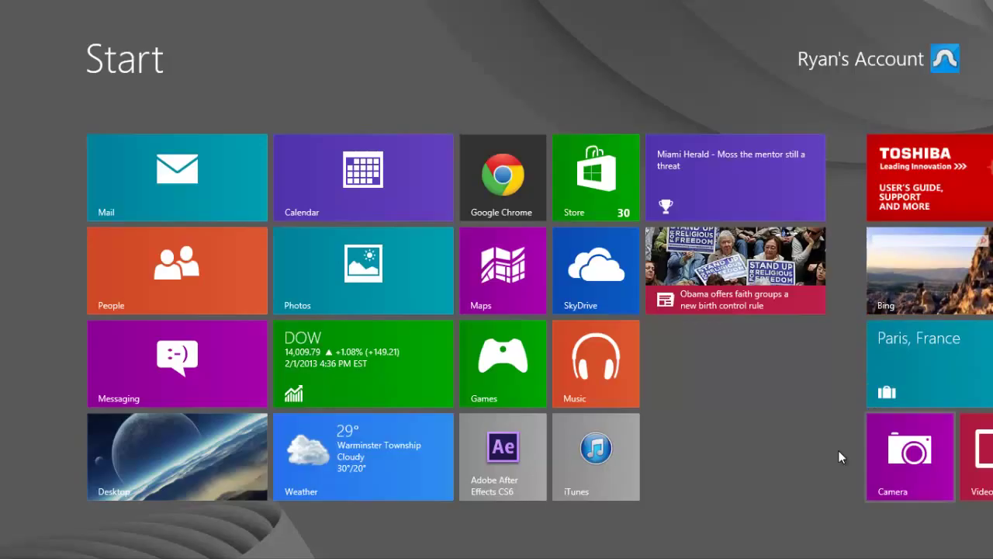
# Delete the Greebler group with its two MoText objects, plus the black Mat and yellow Mat 1 materials, from the text template.
pyautogui.press('super+q')
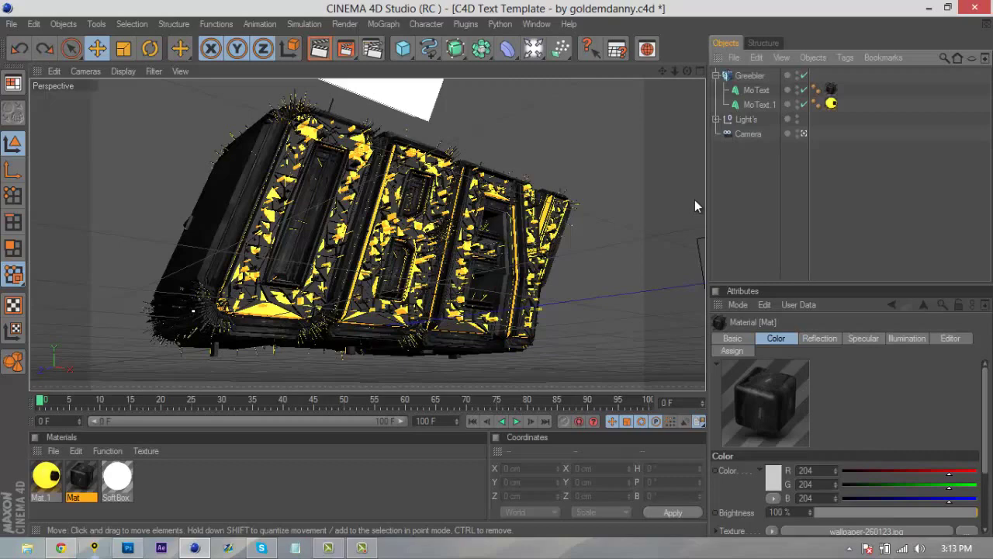
pyautogui.moveTo(854, 102); pyautogui.dragTo(727, 75)
pyautogui.press('Delete')
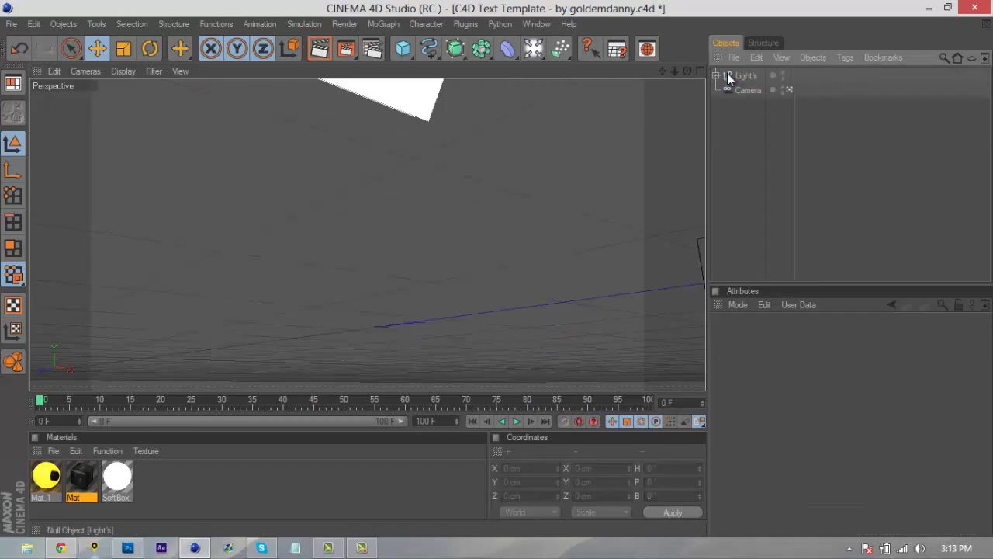
pyautogui.moveTo(102, 505); pyautogui.dragTo(31, 469)
pyautogui.press('Delete')
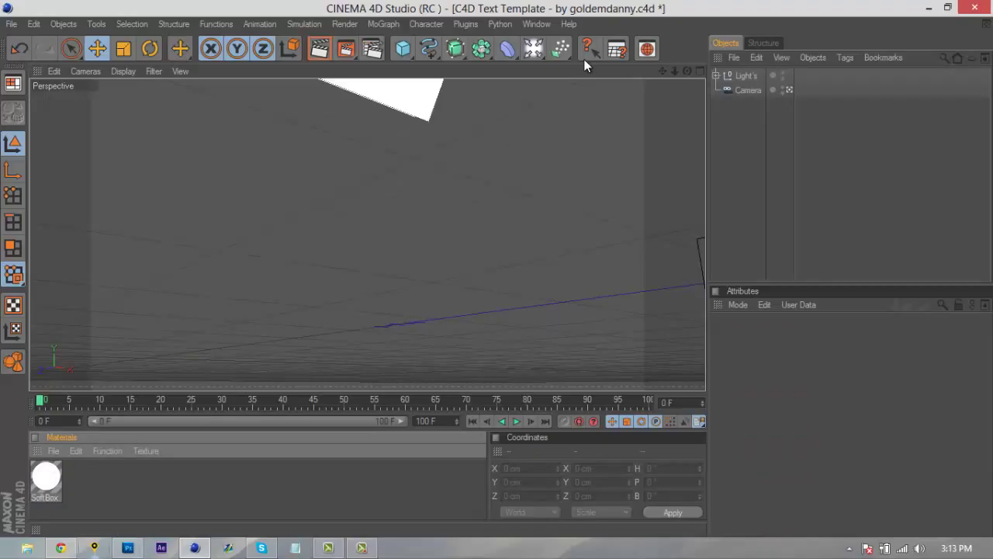
# Add a new MoText object to the scene between the template's lights.
pyautogui.click(501, 274)
pyautogui.moveTo(501, 269); pyautogui.dragTo(473, 269)
pyautogui.moveTo(674, 72); pyautogui.dragTo(605, 128)
pyautogui.moveTo(659, 70); pyautogui.dragTo(533, 304)
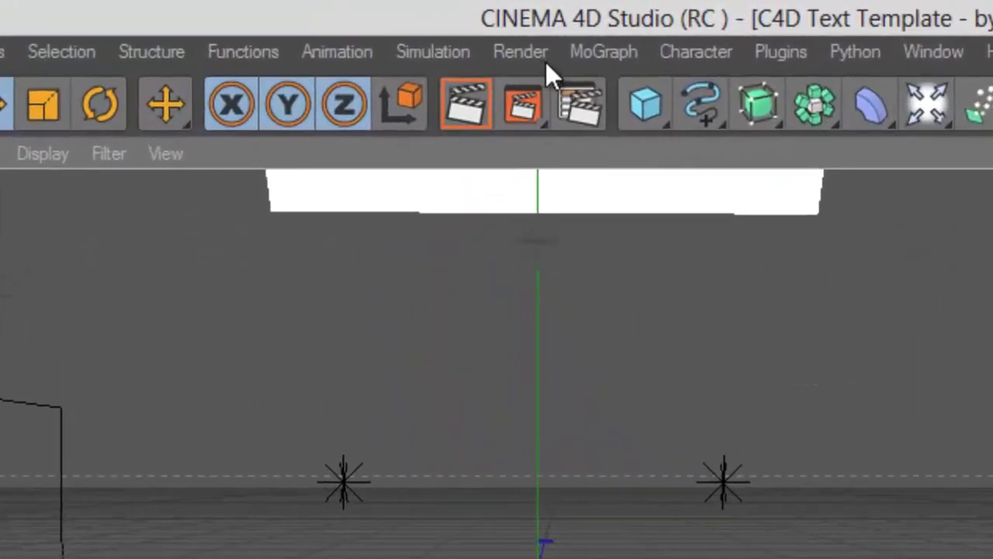
pyautogui.click(381, 25)
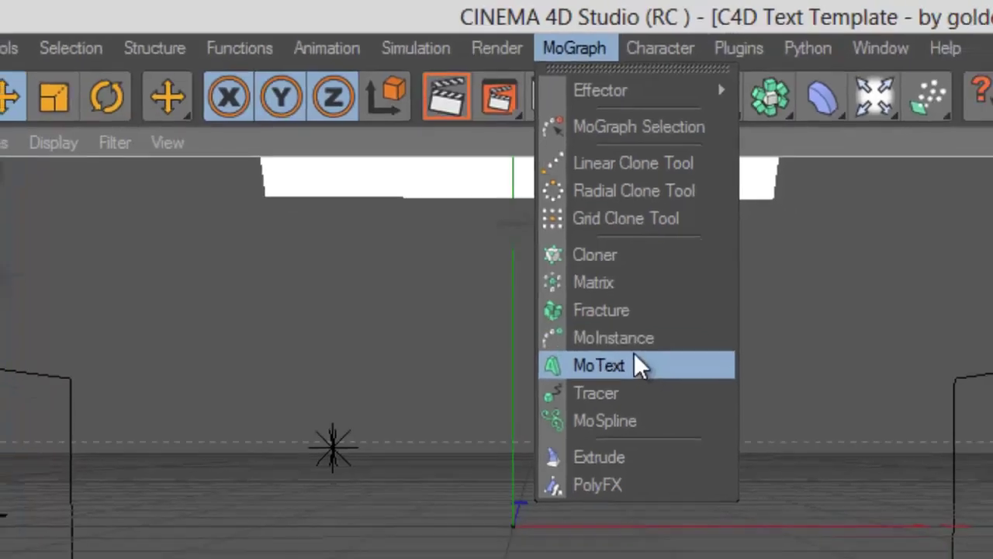
pyautogui.click(671, 393)
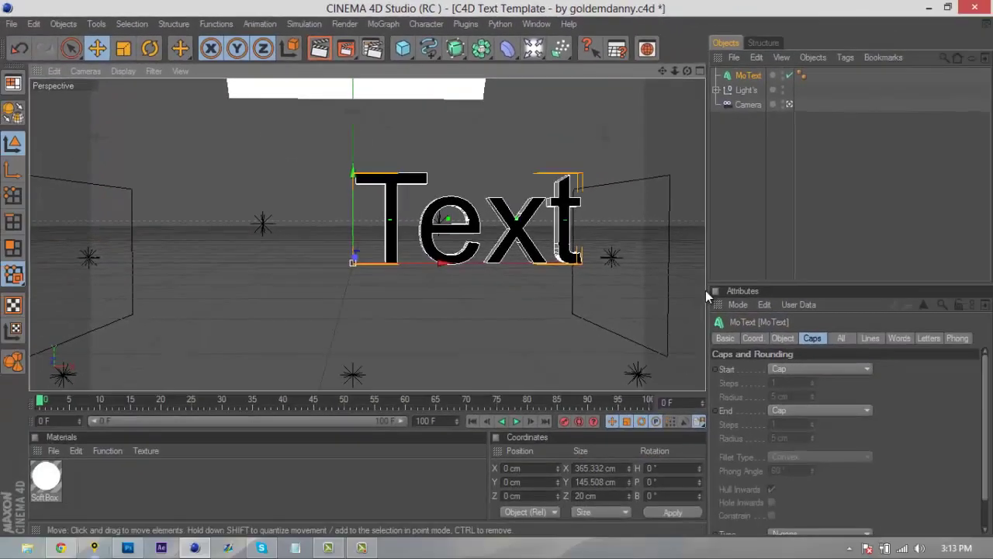
# Move the MoText object to about X -179 cm and Z 250 cm, centring it between the lights.
pyautogui.moveTo(549, 374); pyautogui.dragTo(288, 375)
pyautogui.hotkey('ctrl', 'z')
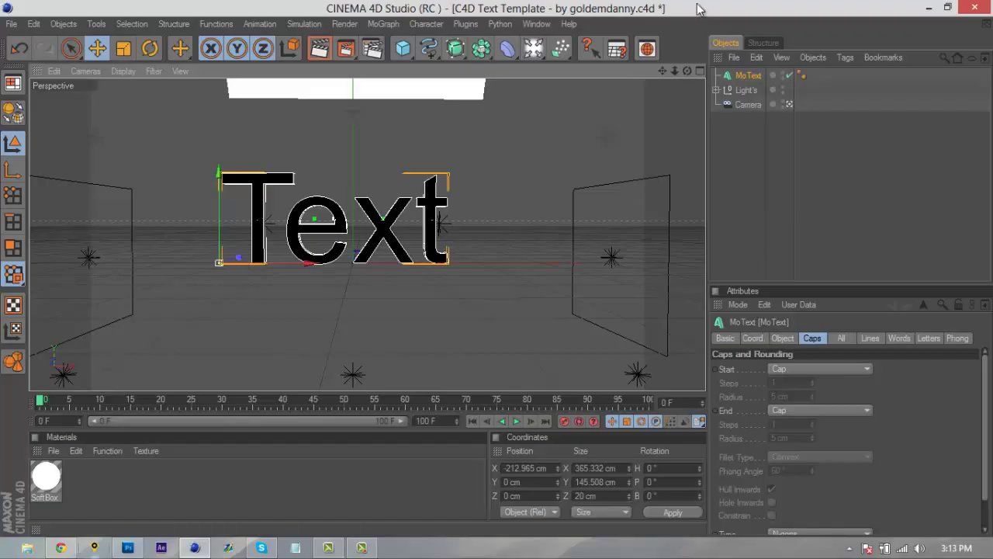
pyautogui.click(700, 70)
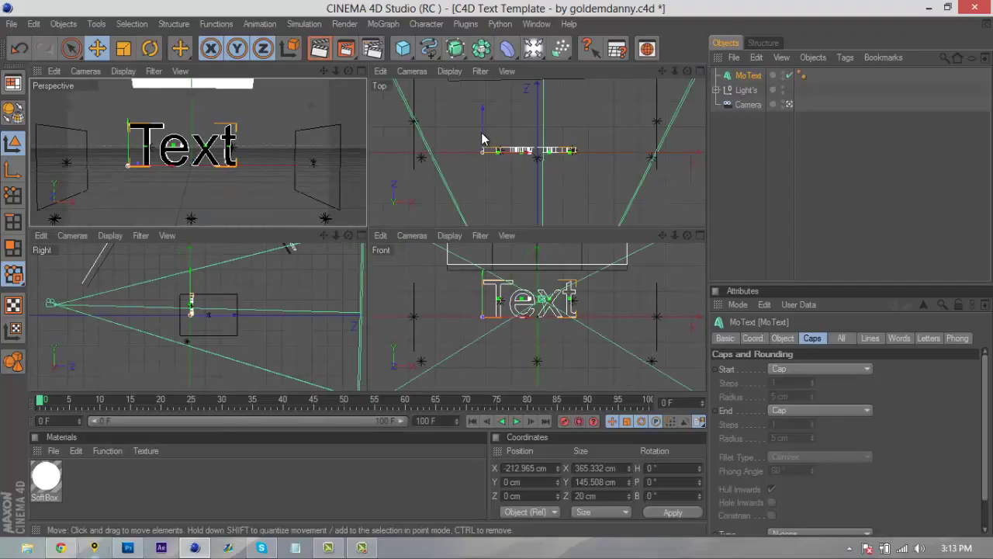
pyautogui.moveTo(482, 137); pyautogui.dragTo(496, 233)
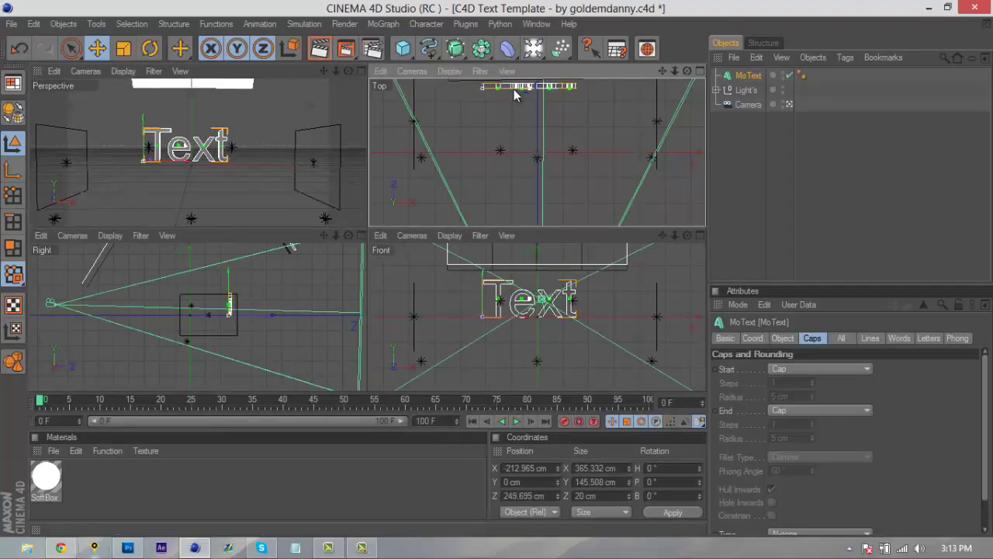
pyautogui.moveTo(514, 90); pyautogui.dragTo(497, 228)
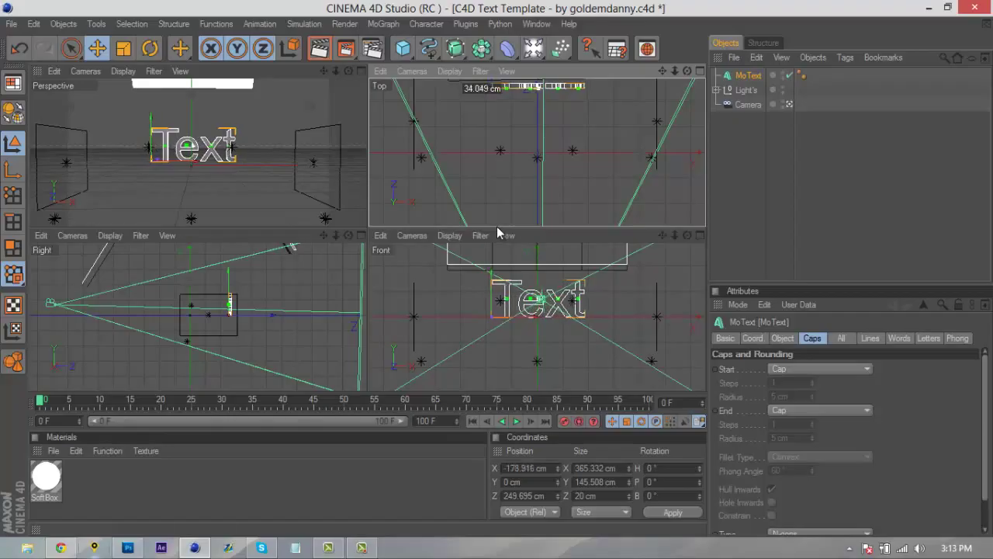
pyautogui.click(361, 70)
# Change the MoText object's wording to TEXT in capitals.
pyautogui.click(793, 338)
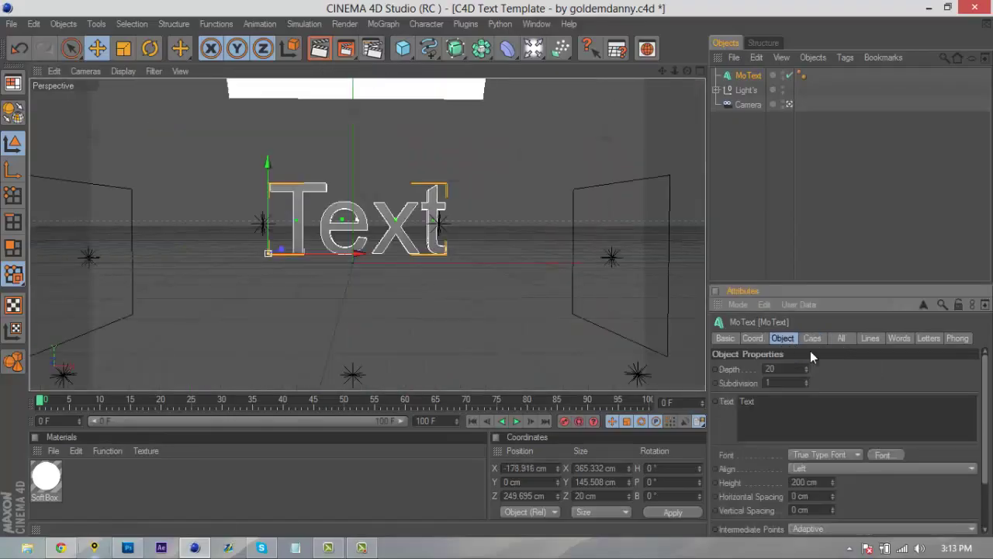
pyautogui.doubleClick(747, 401)
pyautogui.write('T')
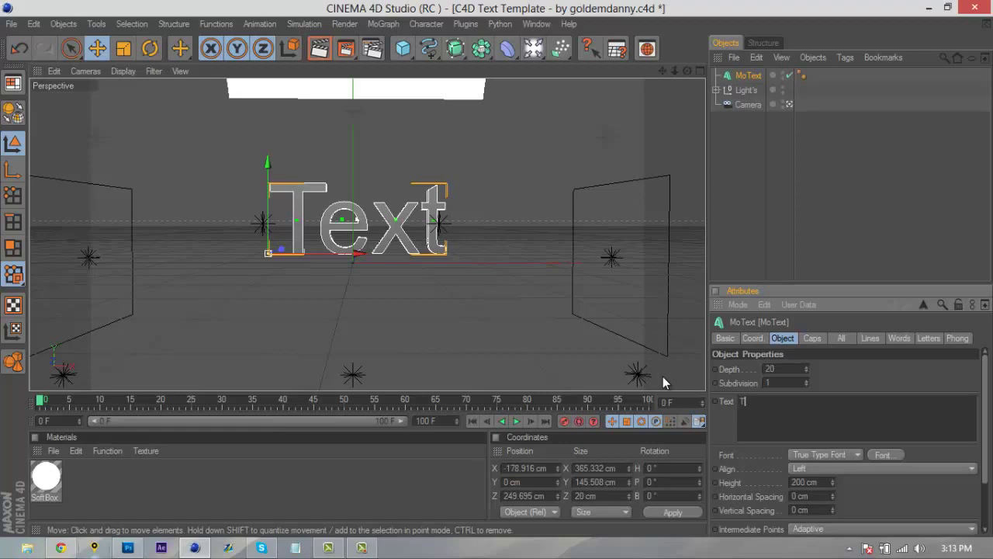
pyautogui.write('EXT')
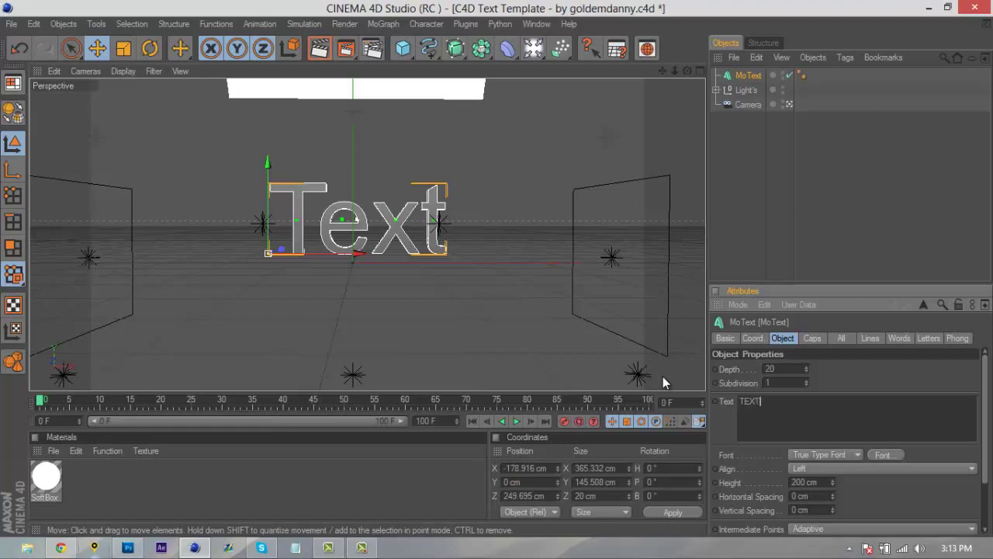
# Set the MoText font to AgencyFB in the Bold style.
pyautogui.click(894, 455)
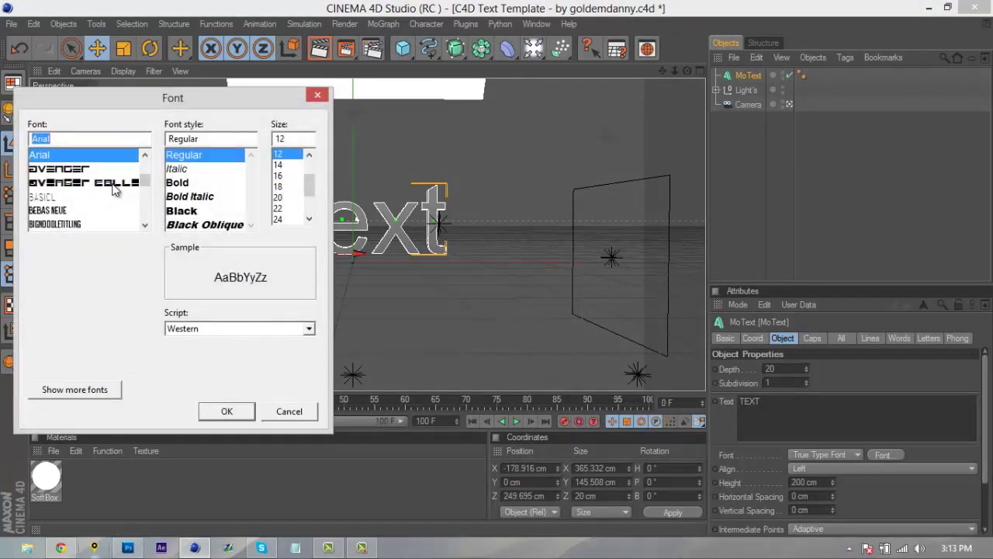
pyautogui.click(144, 155)
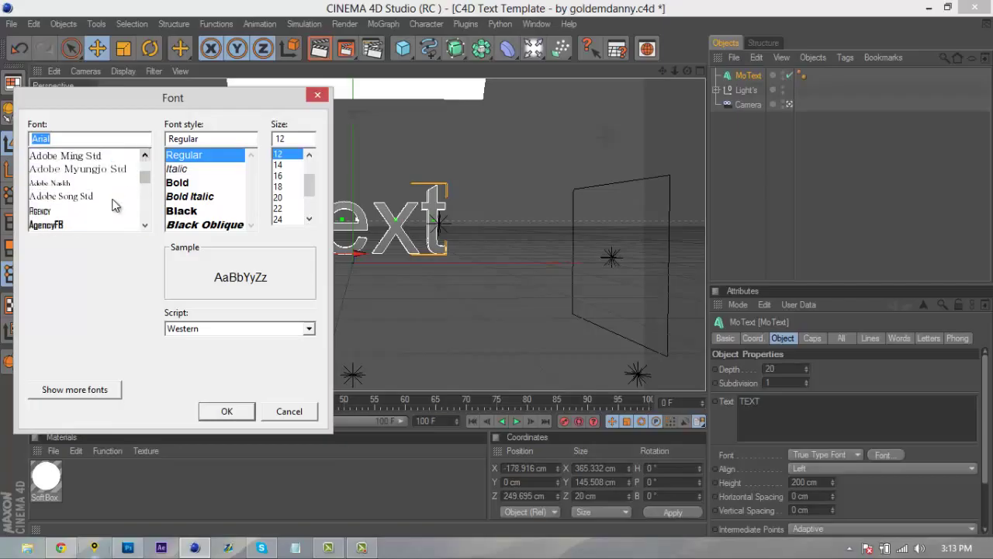
pyautogui.click(101, 228)
pyautogui.click(101, 225)
pyautogui.click(228, 412)
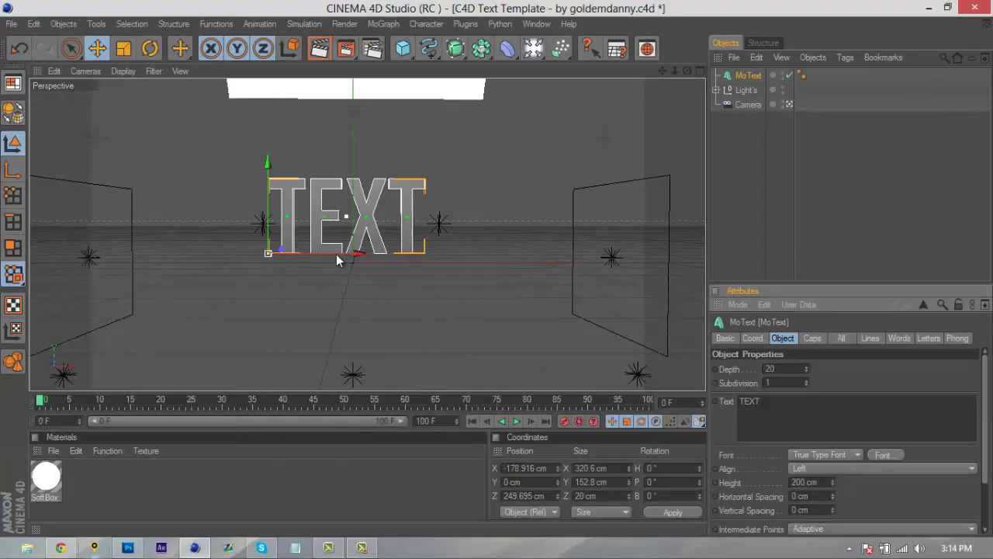
# Replace the wording with OBEY and recentre the text at about X -161 cm.
pyautogui.moveTo(497, 268); pyautogui.dragTo(509, 268)
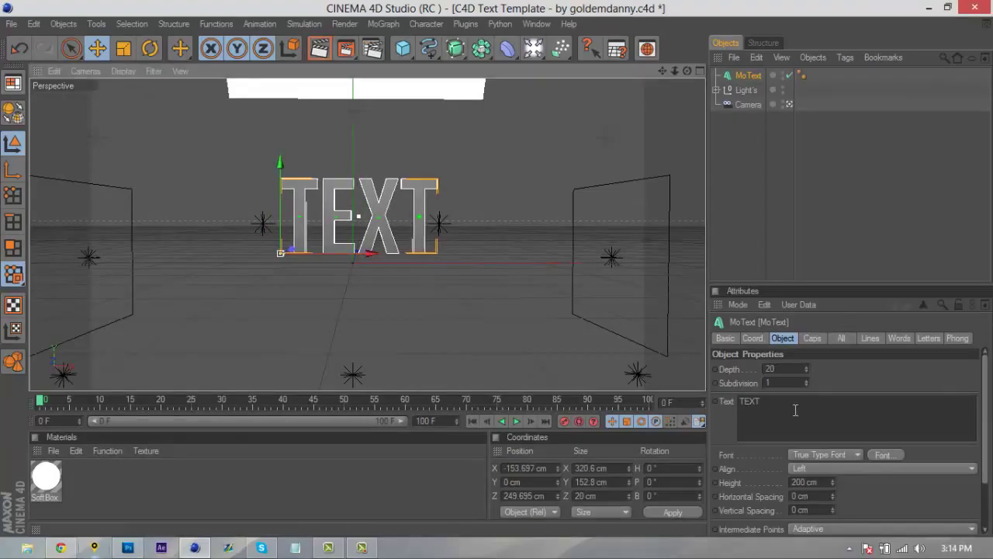
pyautogui.write('OB')
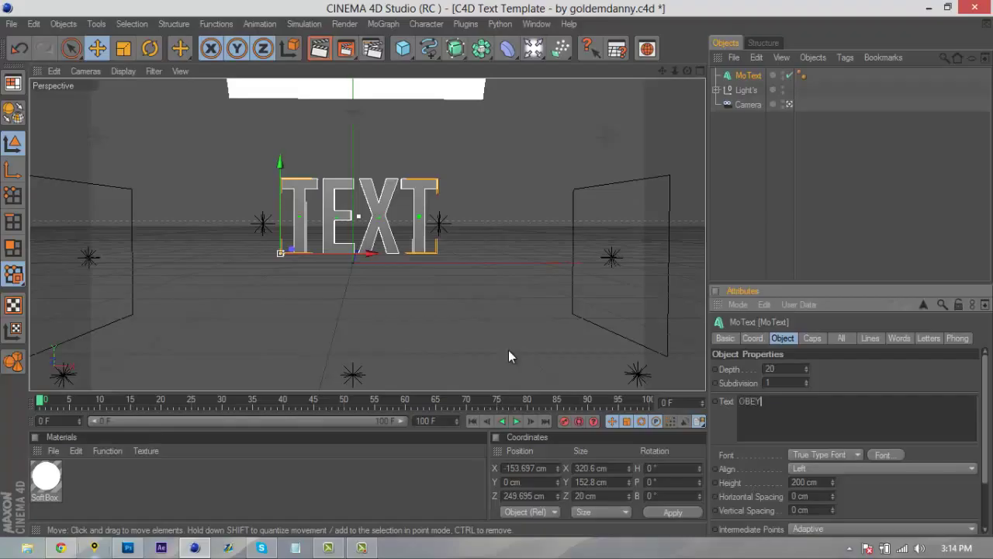
pyautogui.write('EY')
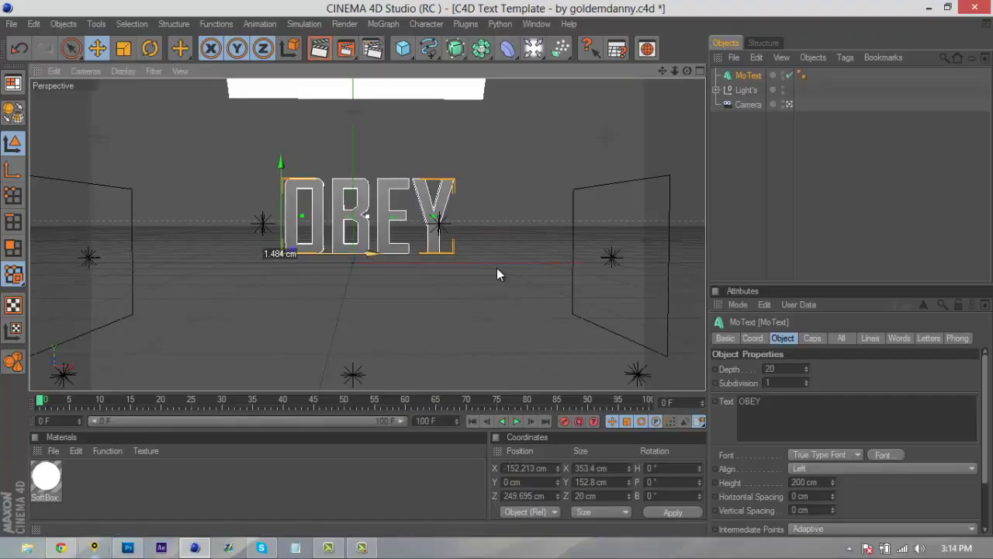
# Set the text's font to AgencyFB Bold Oblique and shift it to about X -170 cm, Y 1.5 cm.
pyautogui.click(885, 455)
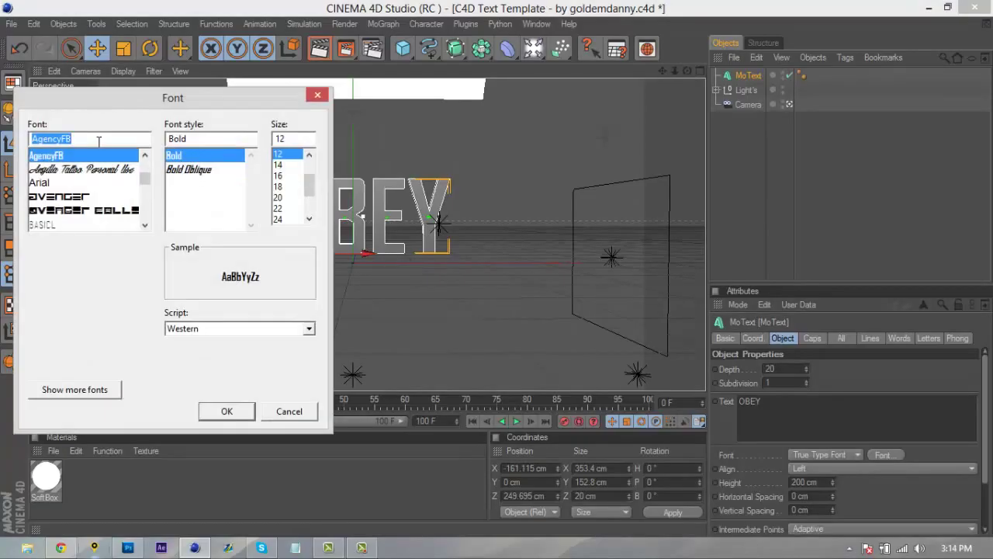
pyautogui.click(145, 155)
pyautogui.click(136, 169)
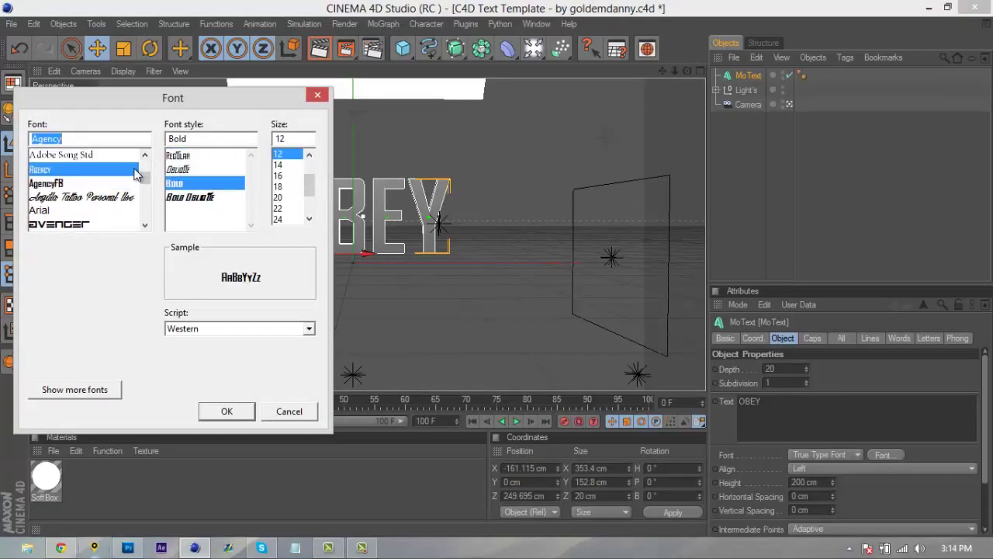
pyautogui.click(144, 156)
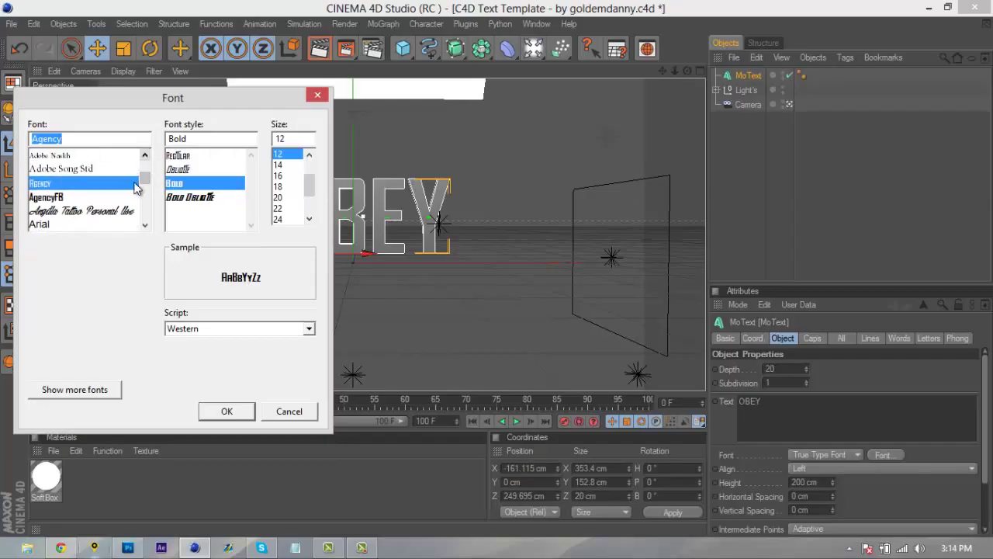
pyautogui.click(128, 198)
pyautogui.click(197, 169)
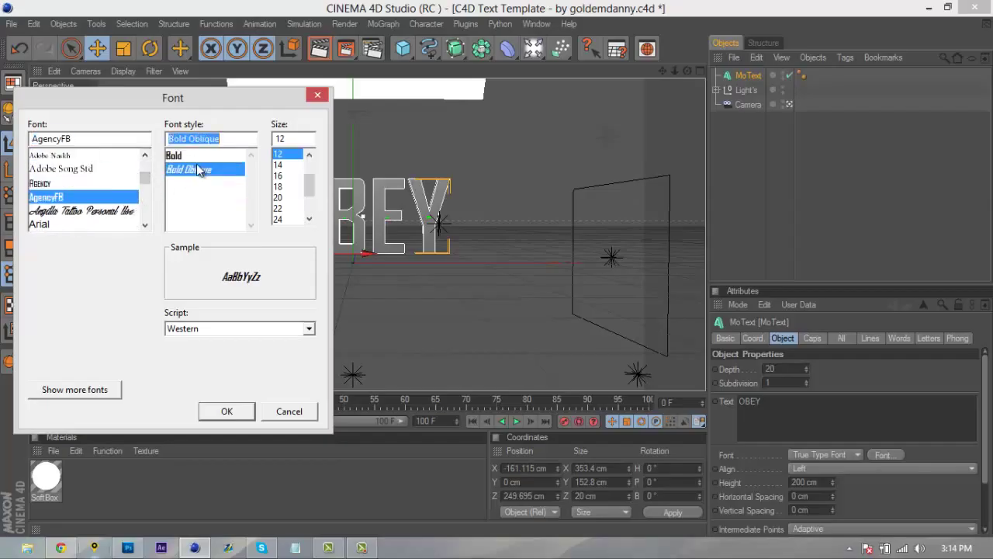
pyautogui.click(227, 412)
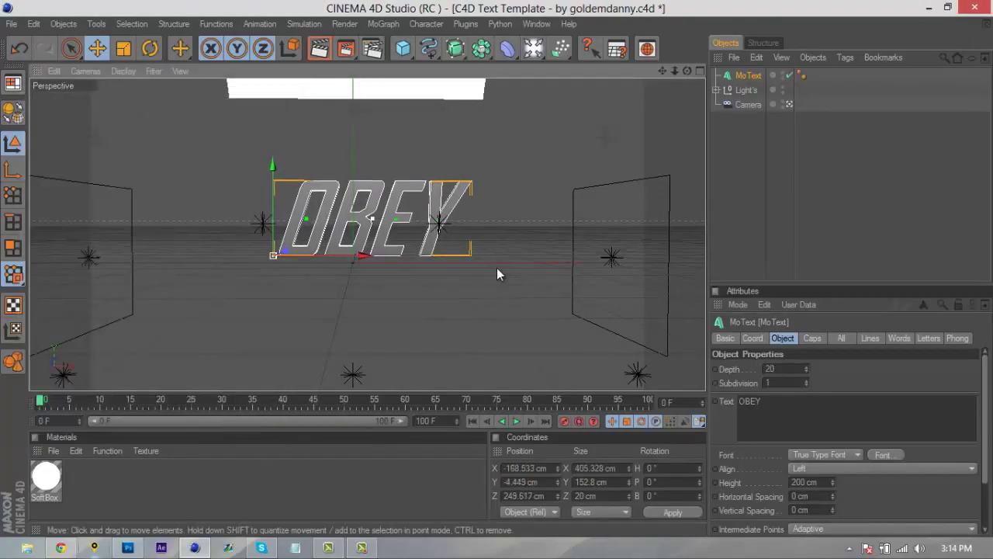
pyautogui.moveTo(497, 268); pyautogui.dragTo(496, 269)
# Set the OBEY text's depth to 95 cm and use Fillet Cap for both its start and end caps.
pyautogui.moveTo(676, 69); pyautogui.dragTo(637, 116)
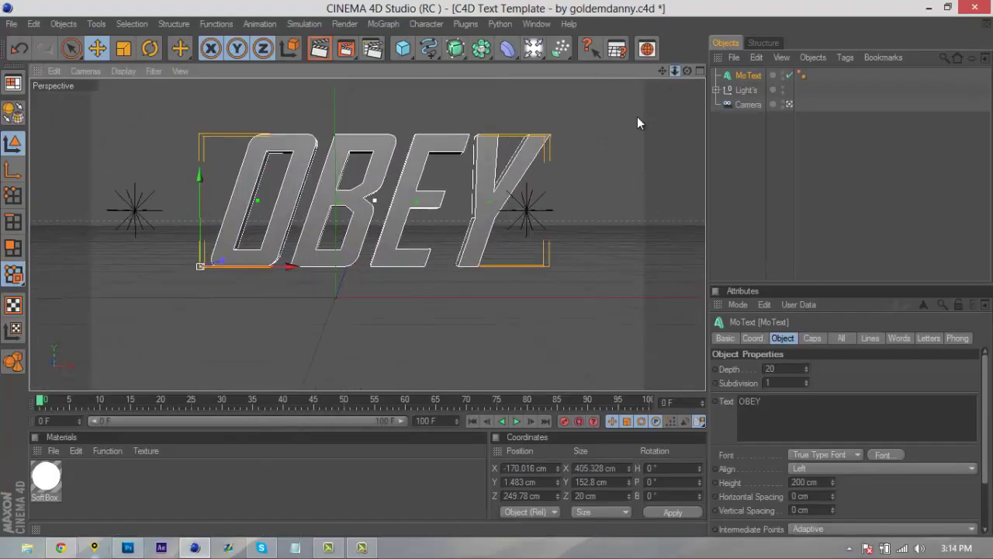
pyautogui.click(791, 369)
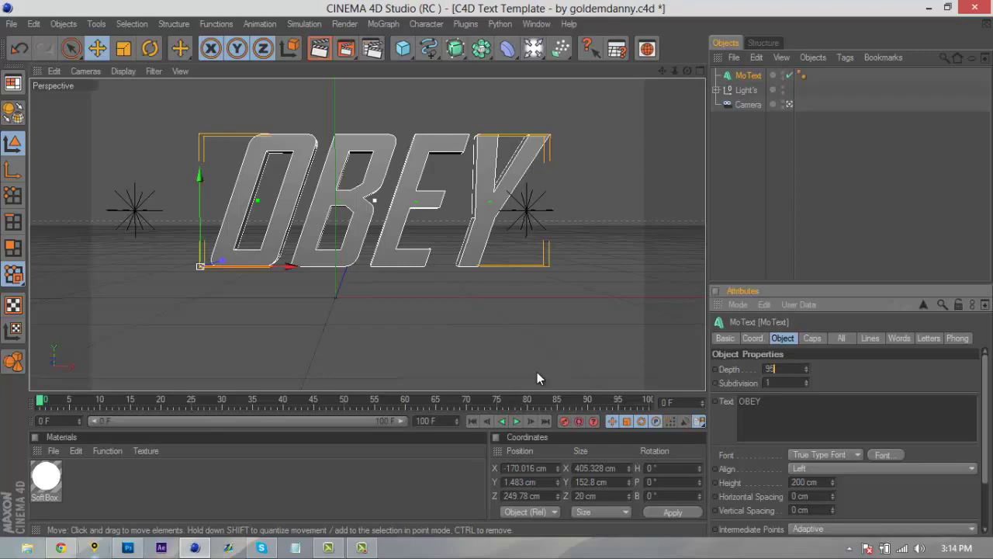
pyautogui.click(810, 338)
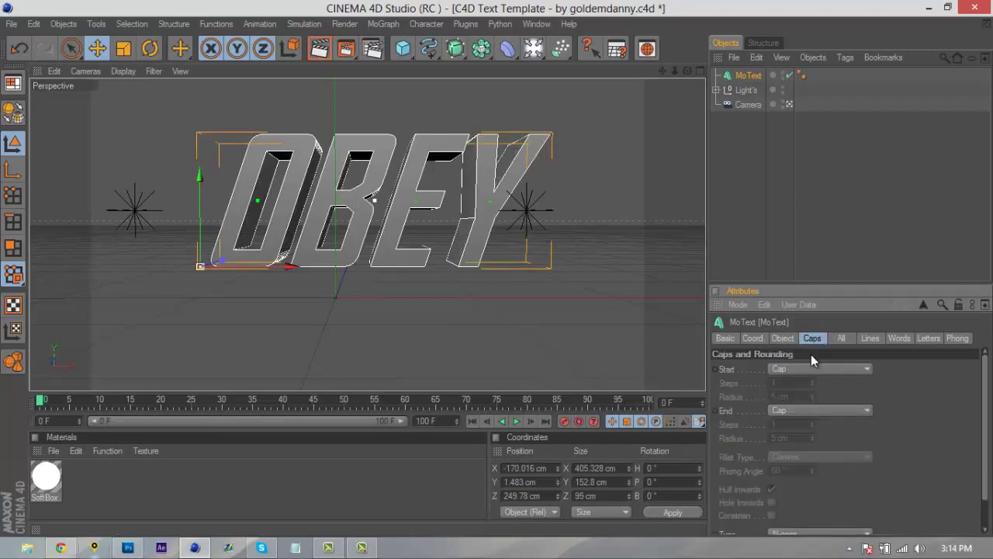
pyautogui.click(815, 368)
pyautogui.click(795, 424)
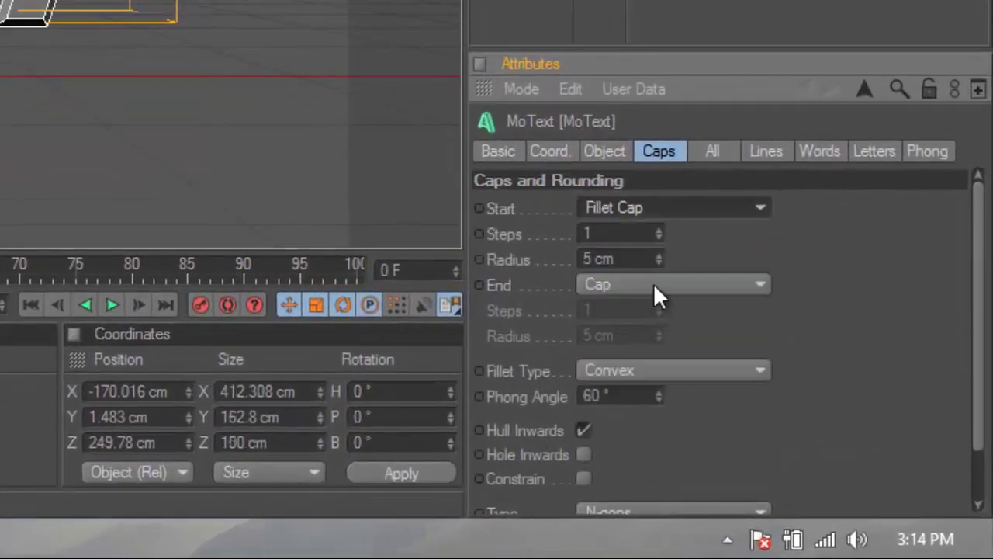
pyautogui.click(654, 285)
pyautogui.click(665, 386)
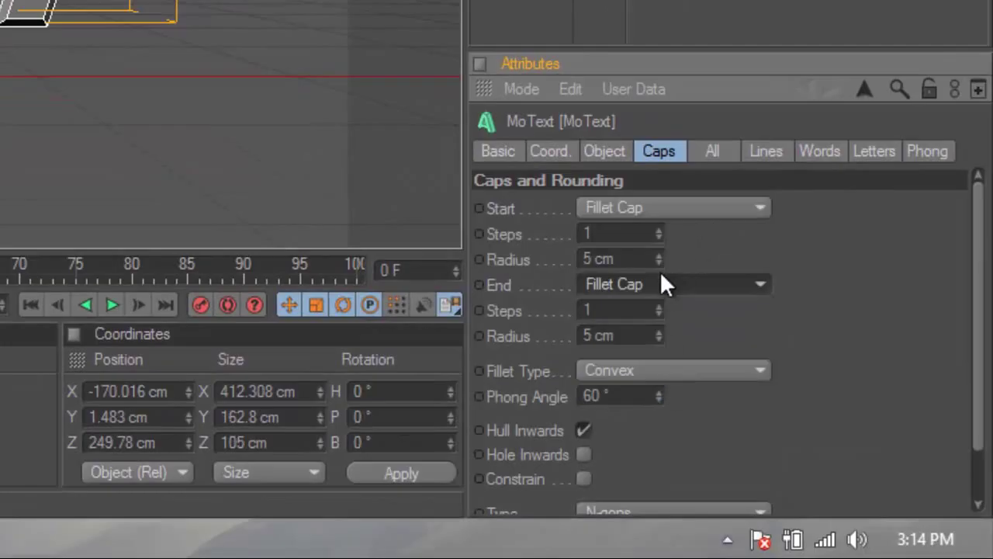
# Give both the start and end fillet caps a radius of 2 cm and 3 steps.
pyautogui.click(660, 263)
pyautogui.click(659, 264)
pyautogui.click(659, 264)
pyautogui.click(658, 339)
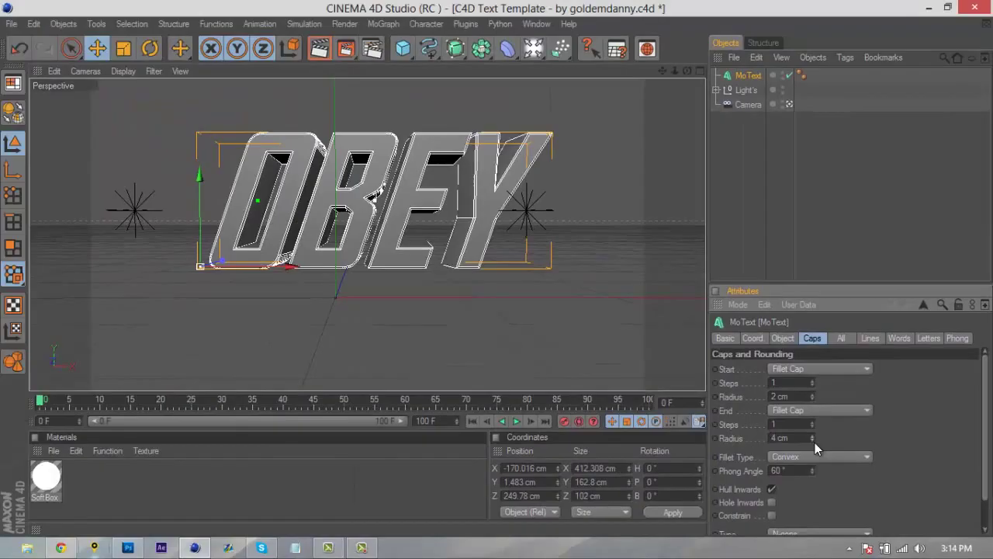
pyautogui.doubleClick(813, 441)
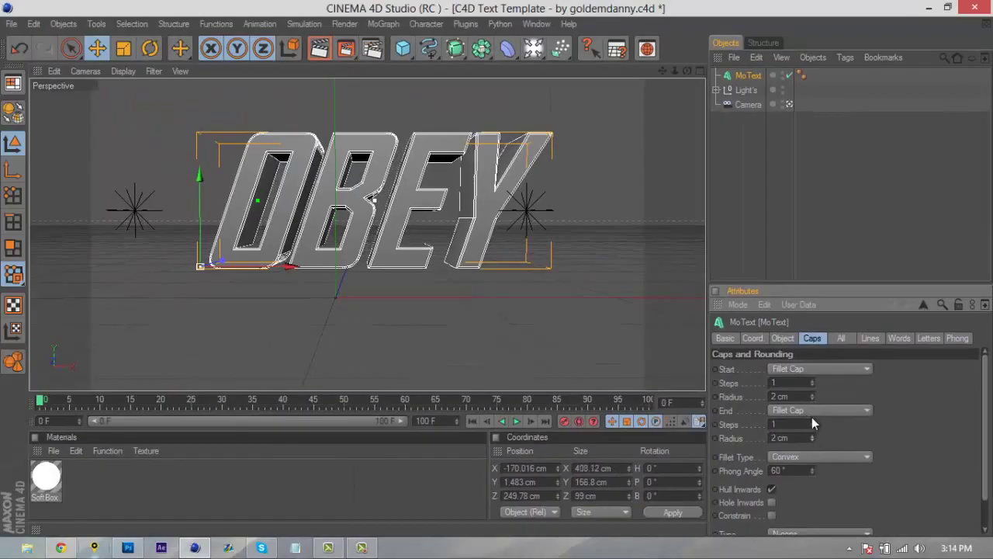
pyautogui.doubleClick(812, 381)
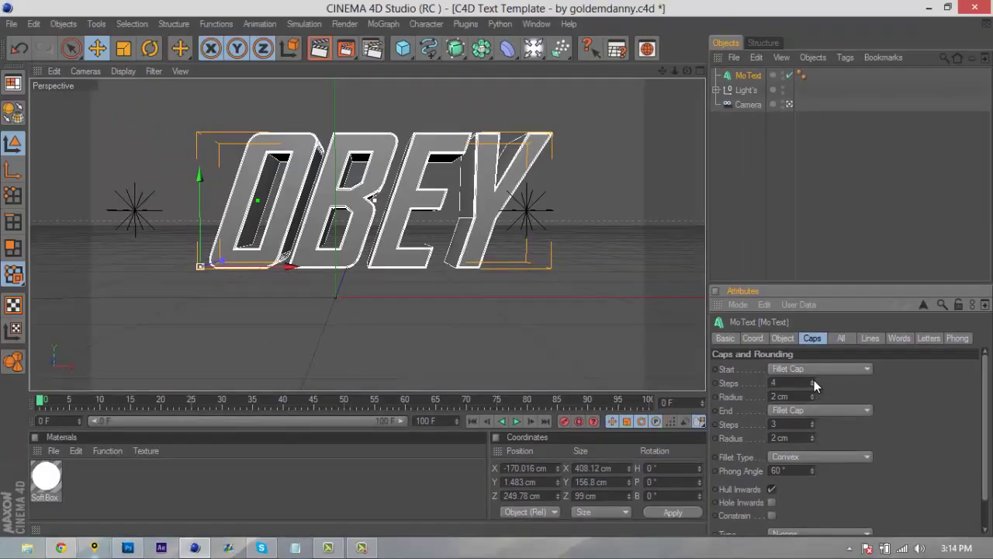
pyautogui.moveTo(686, 72); pyautogui.dragTo(498, 269)
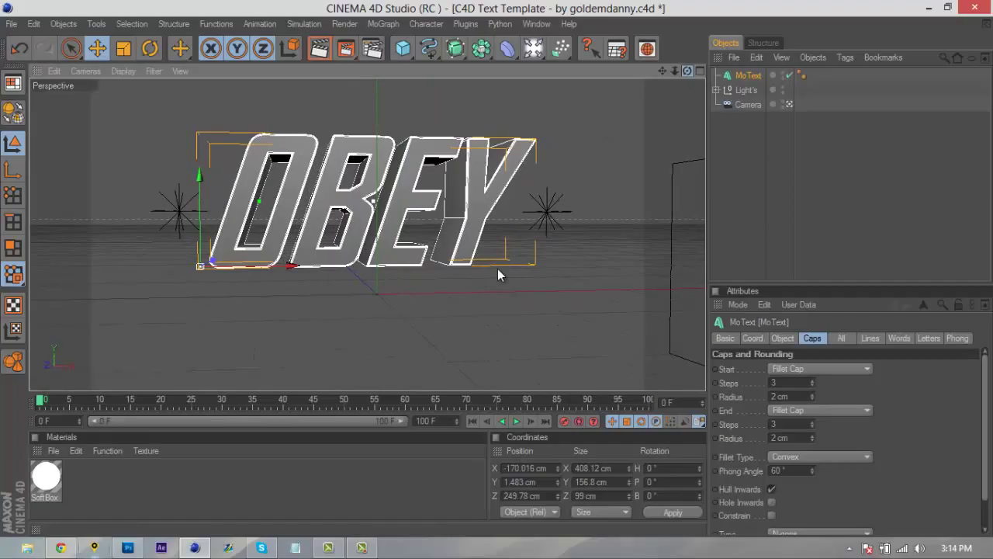
pyautogui.hotkey('ctrl', 'n')
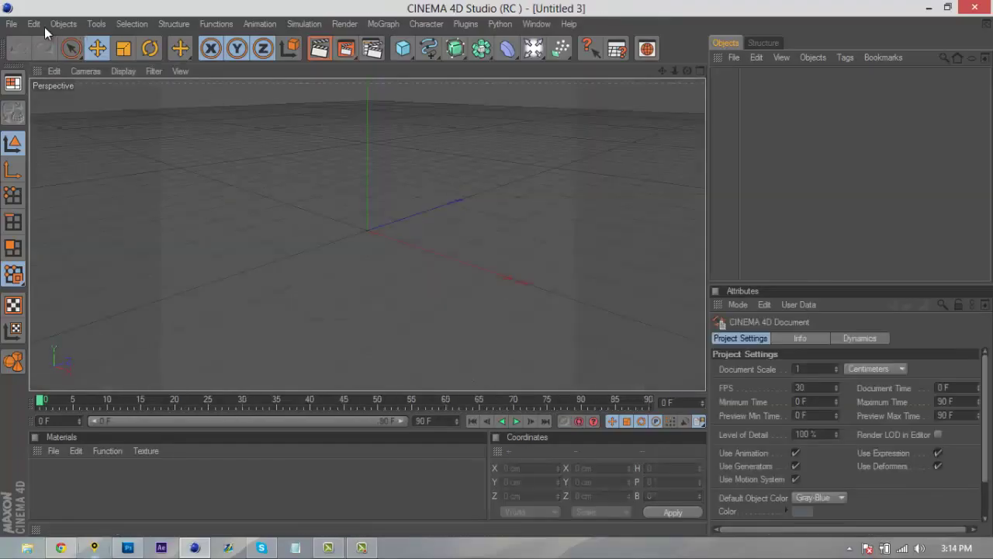
pyautogui.click(12, 24)
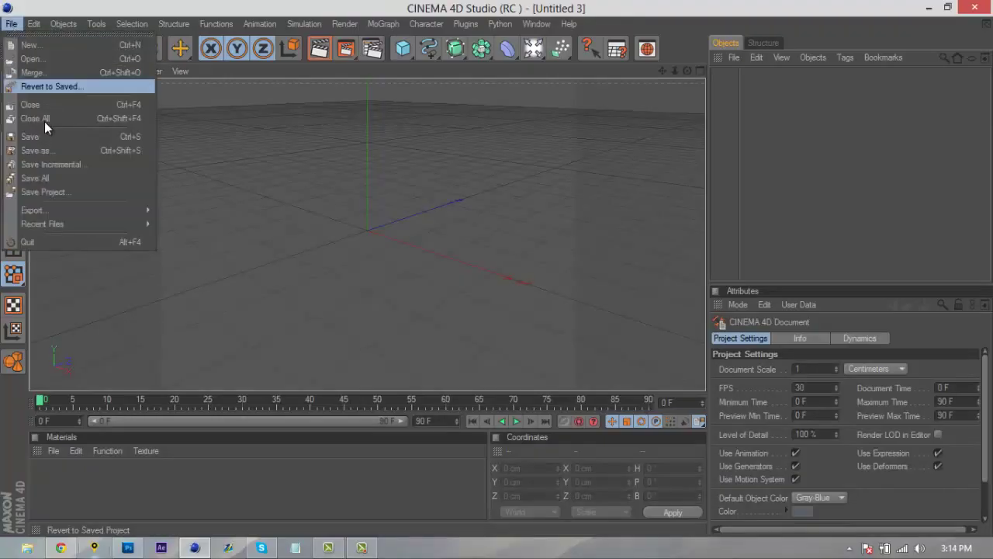
pyautogui.click(51, 118)
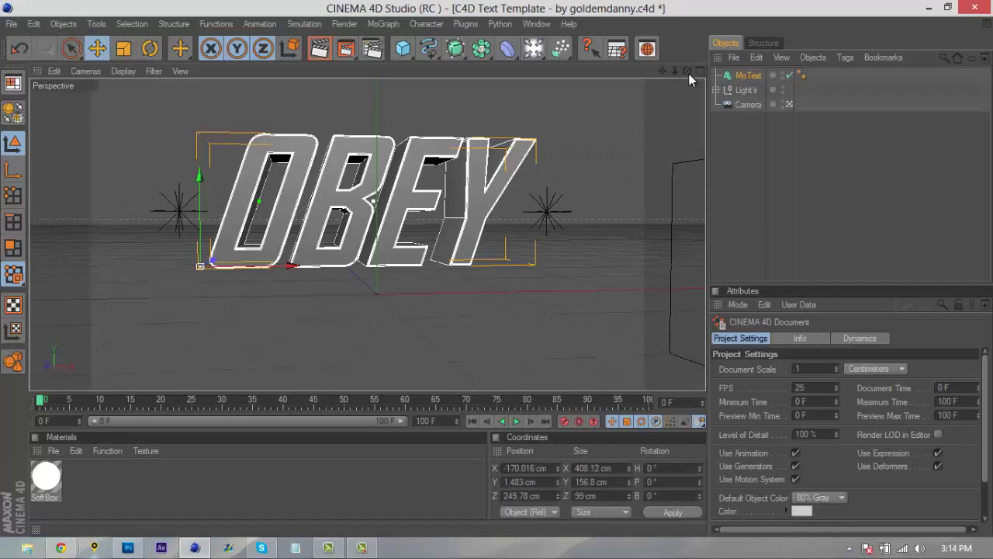
# Duplicate the OBEY MoText object in place.
pyautogui.scroll(5, 497, 269)
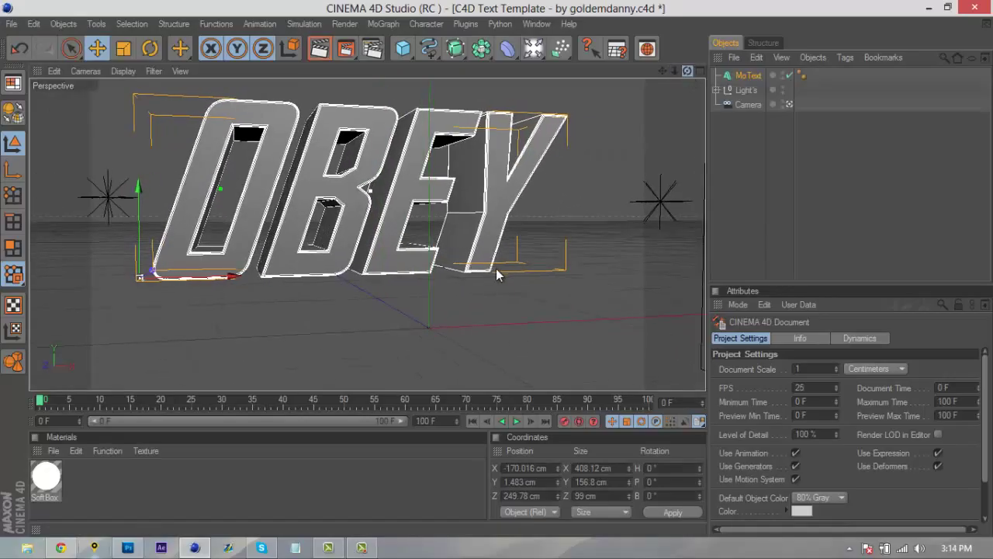
pyautogui.hotkey('ctrl', 'c')
pyautogui.hotkey('ctrl', 'v')
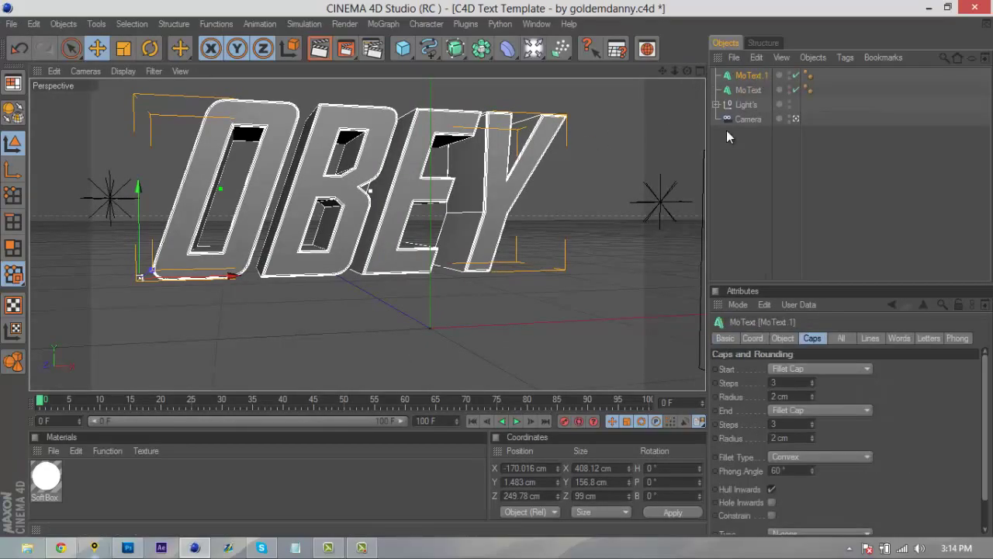
# Rename the original OBEY text object as MAin 1 and its duplicate as Main 2.
pyautogui.click(752, 89)
pyautogui.doubleClick(750, 90)
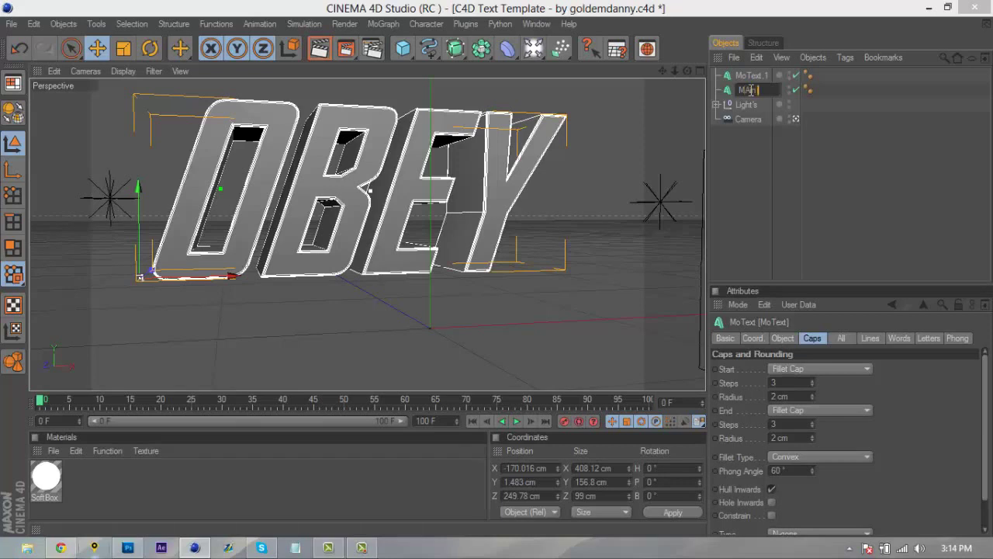
pyautogui.write('MAin 1')
pyautogui.press('Return')
pyautogui.click(752, 75)
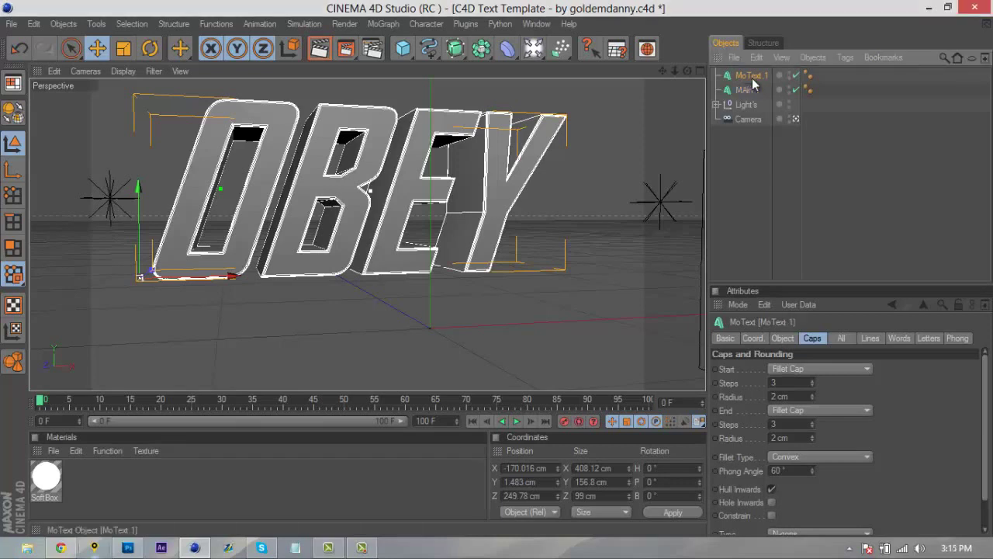
pyautogui.doubleClick(752, 76)
pyautogui.write('Main 2')
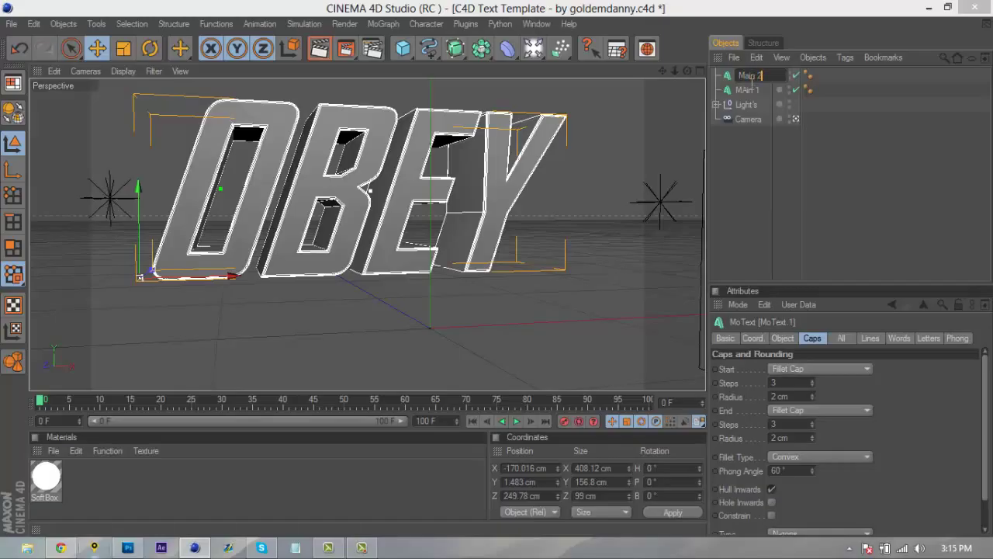
pyautogui.press('Return')
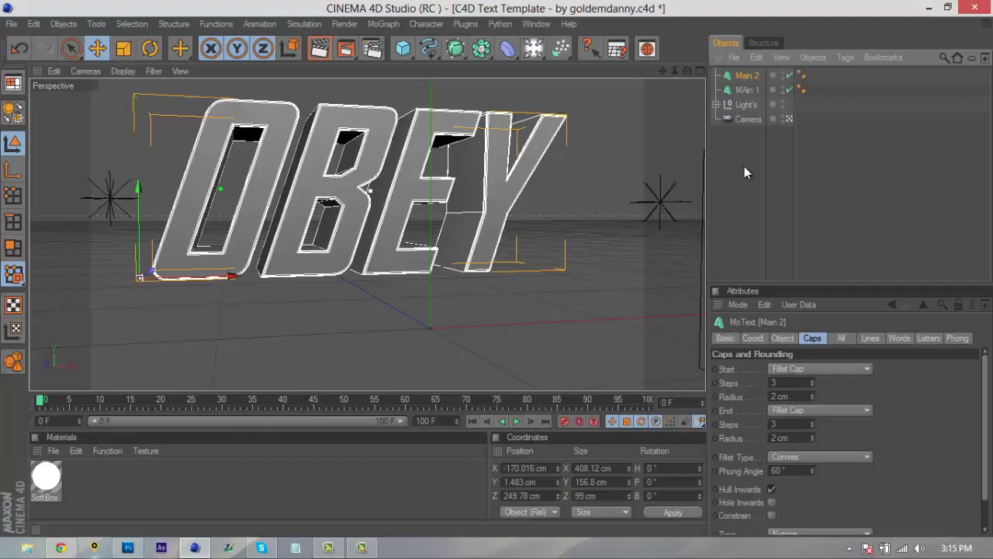
# Create a new material and change its editor preview to Rounded Cube (GI).
pyautogui.doubleClick(194, 440)
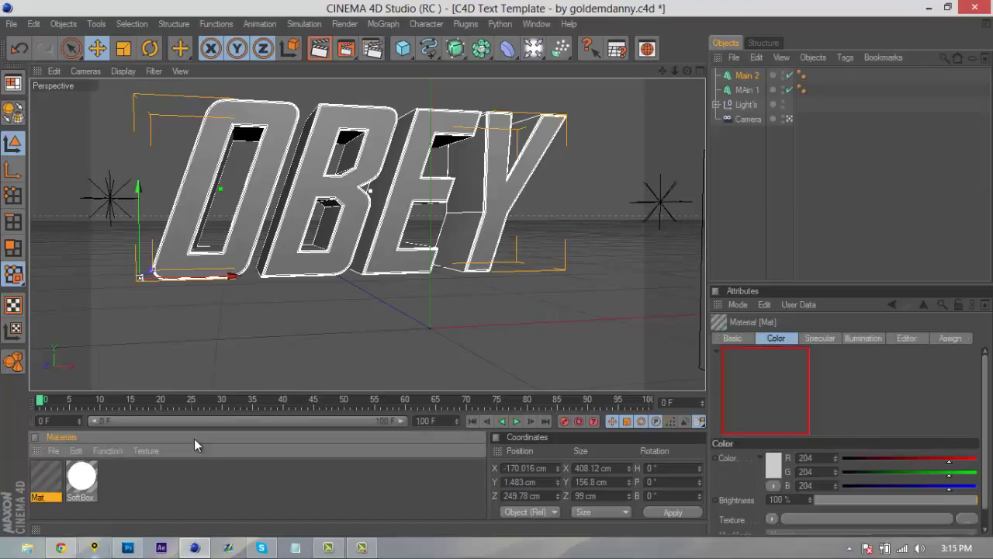
pyautogui.doubleClick(45, 476)
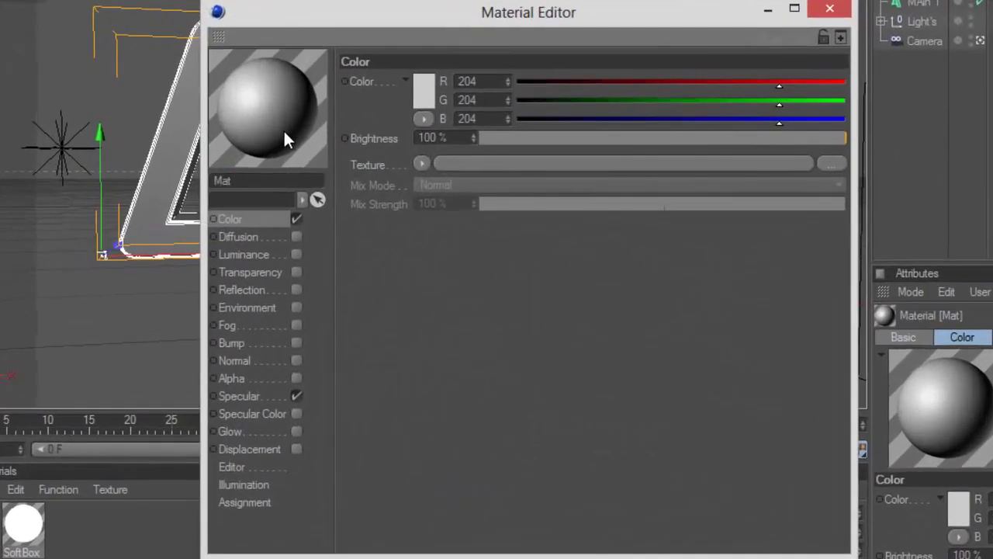
pyautogui.rightClick(275, 155)
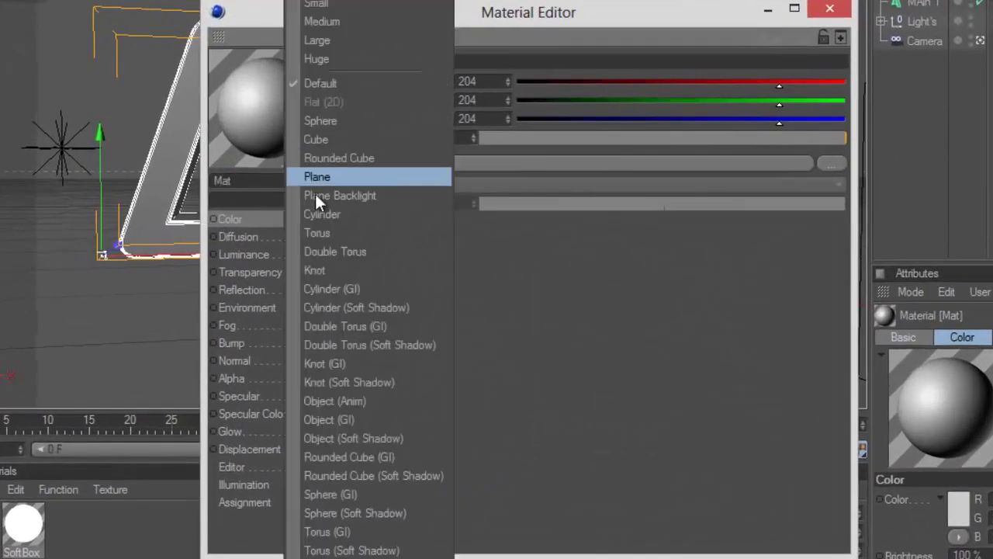
pyautogui.click(410, 457)
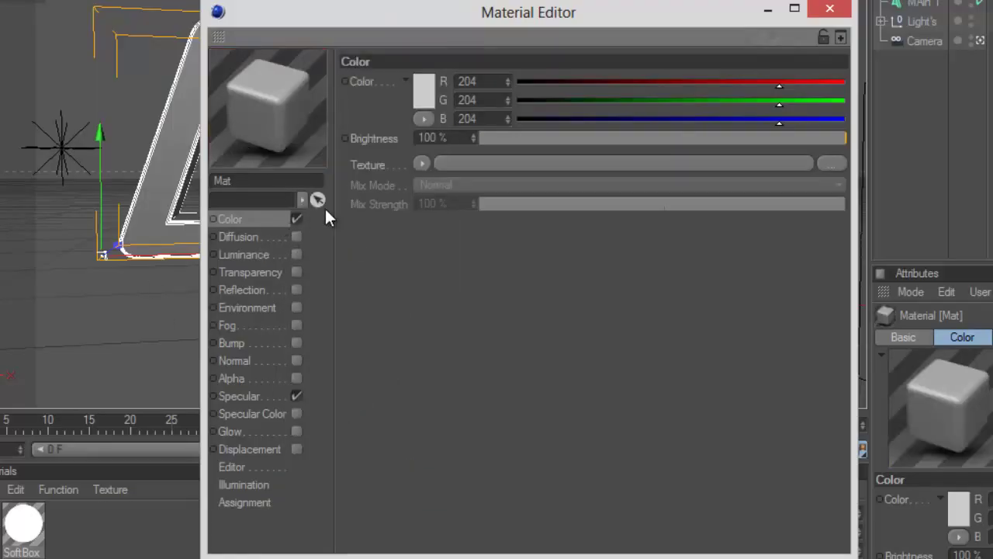
# Load wallpaper-260123.jpg from the Textures folder as the material's colour texture and copy the image to the document location.
pyautogui.click(426, 162)
pyautogui.click(441, 193)
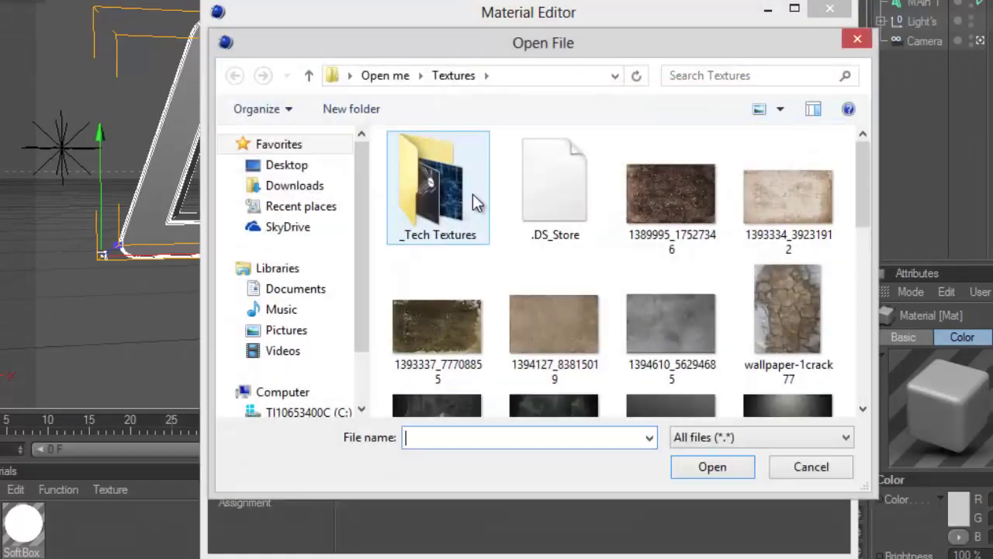
pyautogui.moveTo(856, 182); pyautogui.dragTo(878, 249)
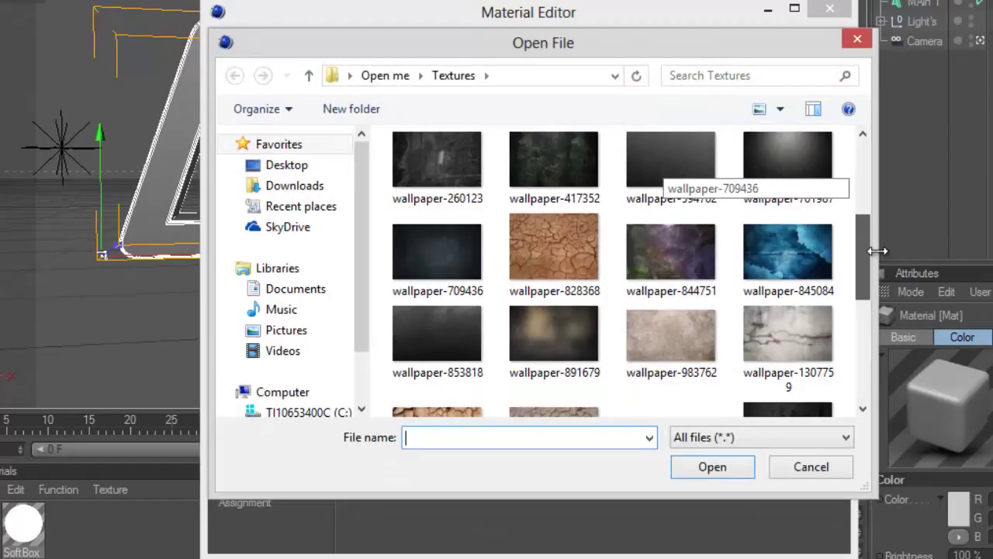
pyautogui.moveTo(866, 283); pyautogui.dragTo(863, 250)
pyautogui.doubleClick(481, 276)
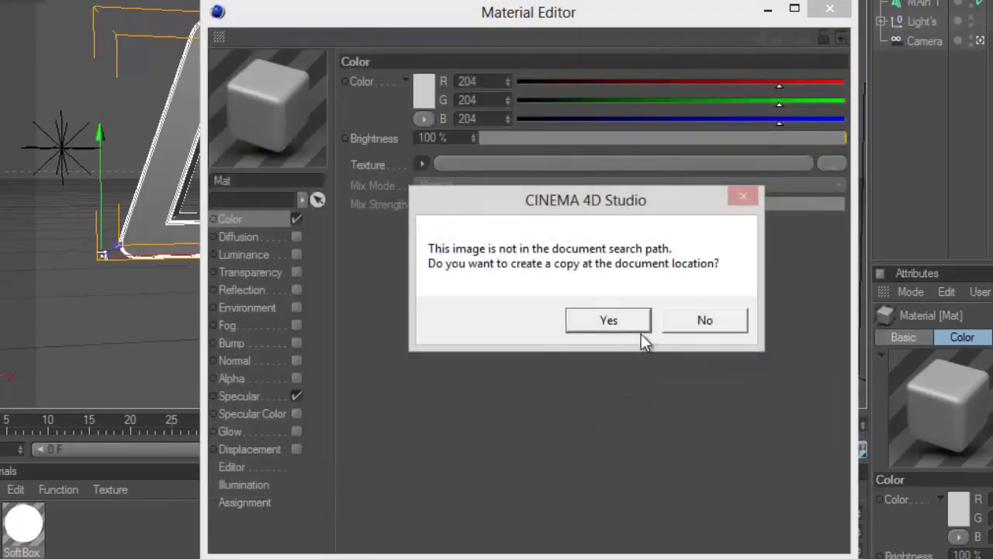
pyautogui.click(634, 320)
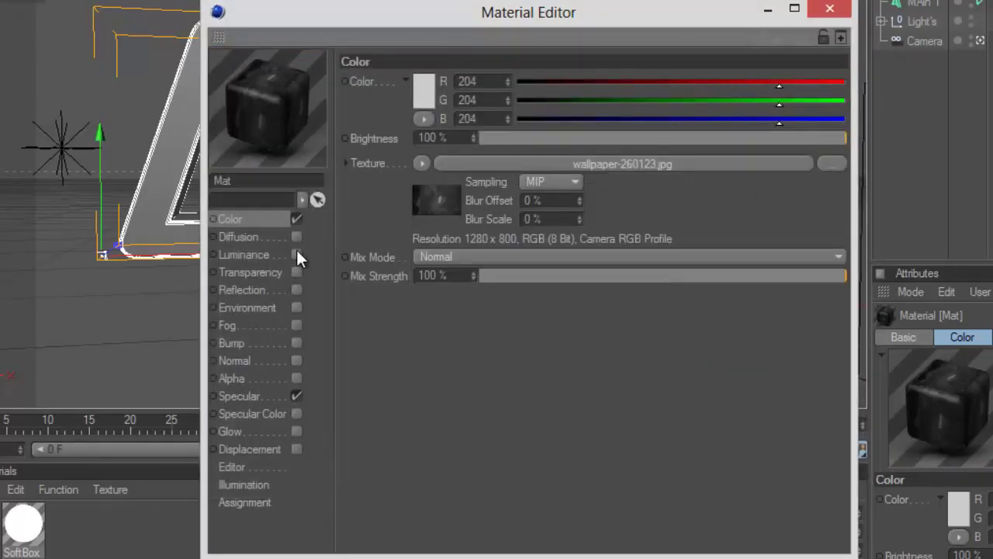
# Enable the material's reflection at 2% brightness with a Fresnel texture at 3% mix strength, and close the material editor.
pyautogui.click(296, 290)
pyautogui.click(488, 138)
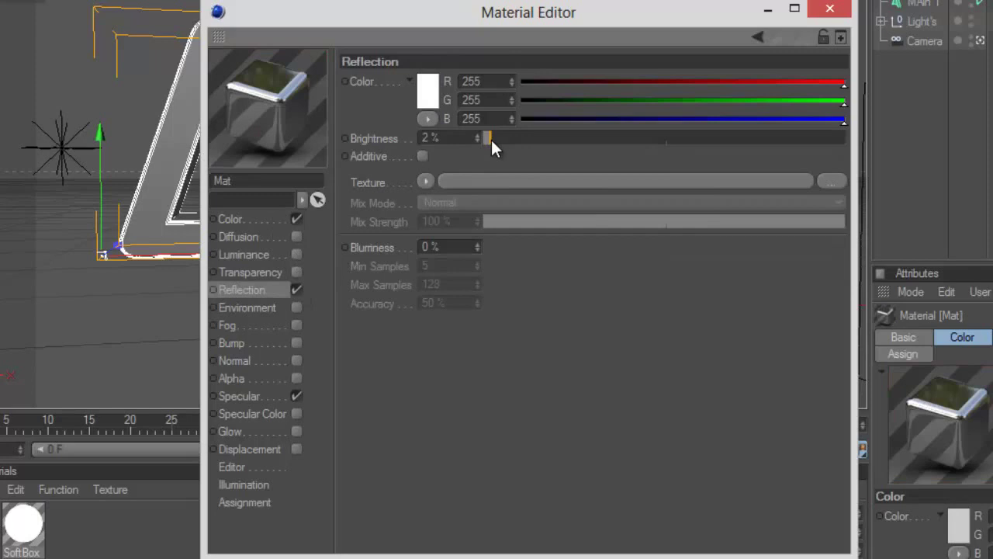
pyautogui.moveTo(490, 140); pyautogui.dragTo(492, 139)
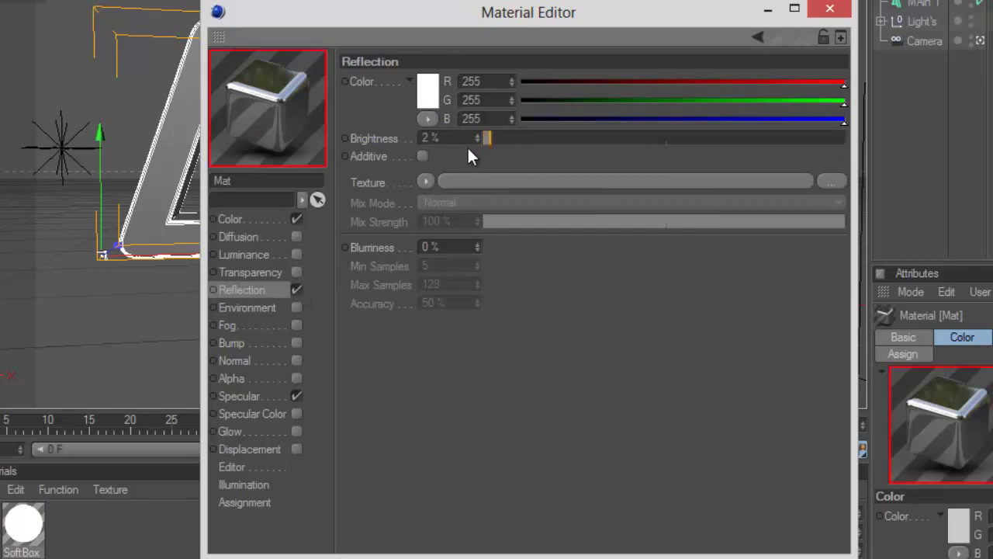
pyautogui.click(426, 182)
pyautogui.click(468, 343)
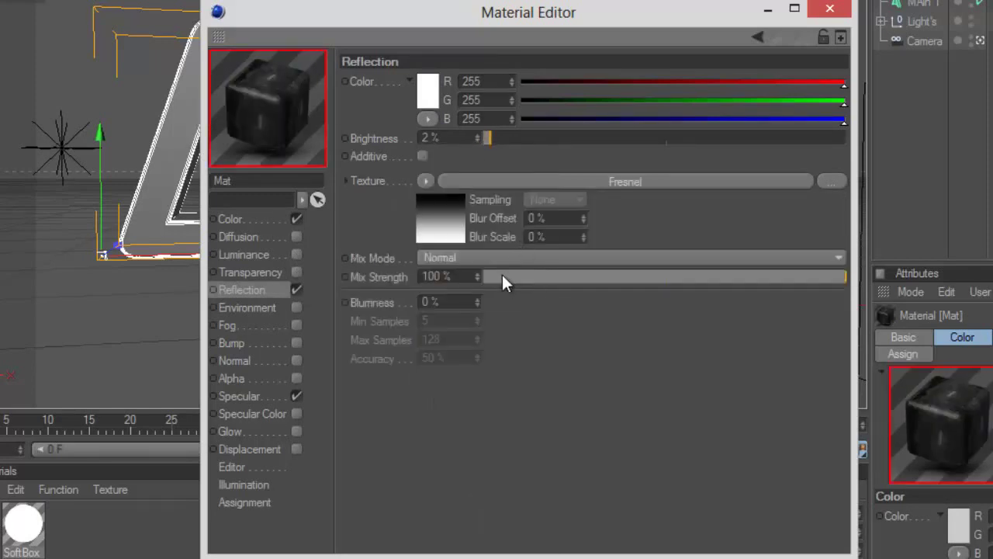
pyautogui.click(495, 276)
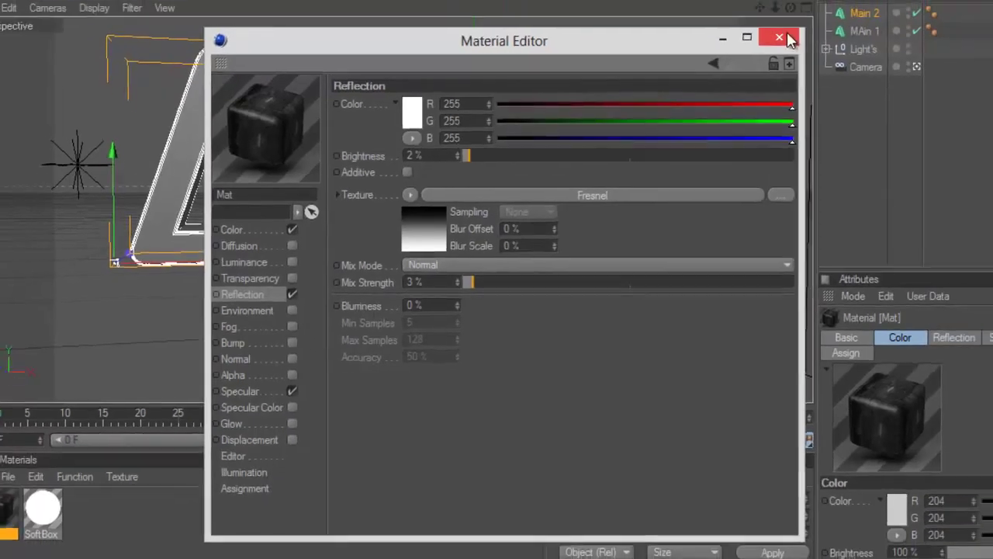
pyautogui.click(830, 9)
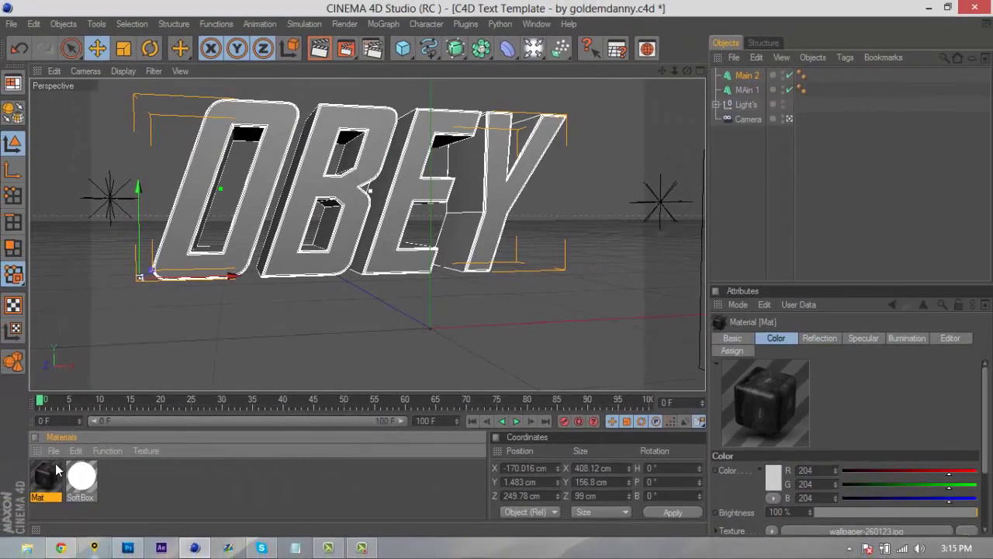
# Apply the dark wallpaper material to Main 2 and set its start and end fillet cap radii to 3 cm.
pyautogui.moveTo(608, 109); pyautogui.dragTo(748, 76)
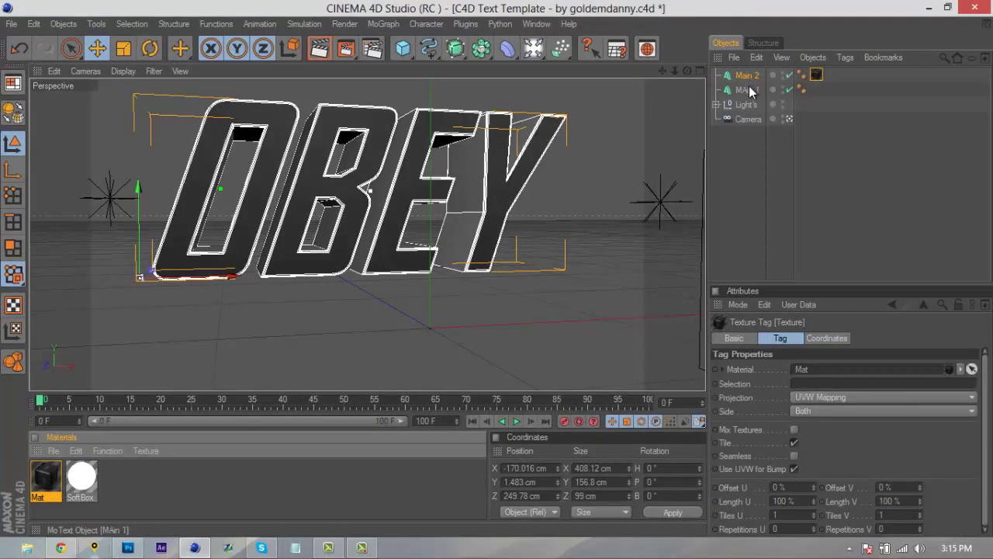
pyautogui.click(756, 76)
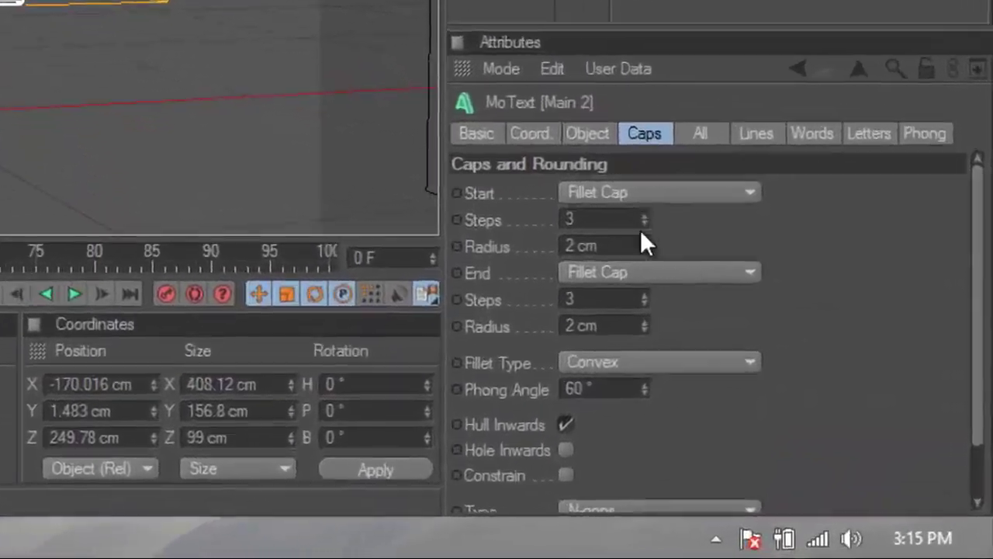
pyautogui.click(812, 395)
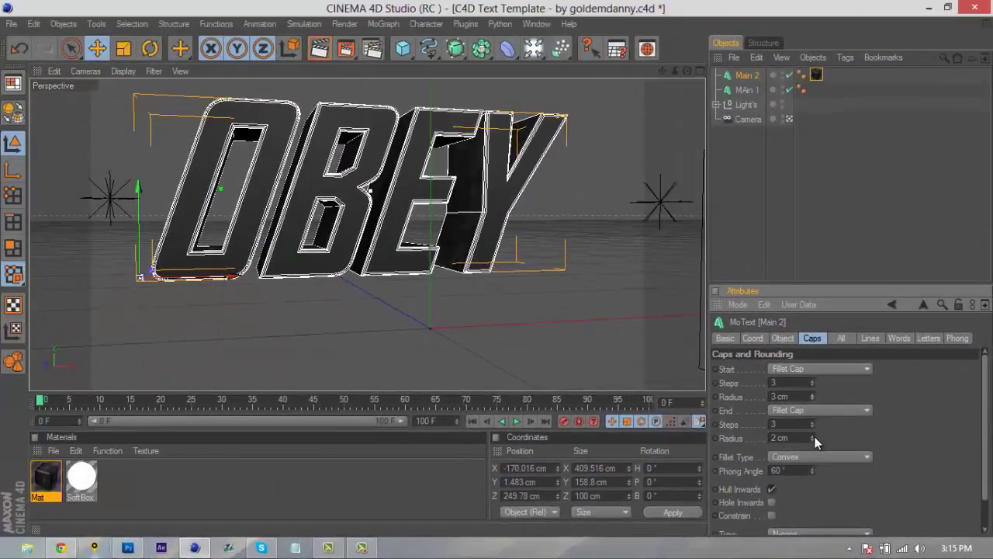
pyautogui.click(668, 339)
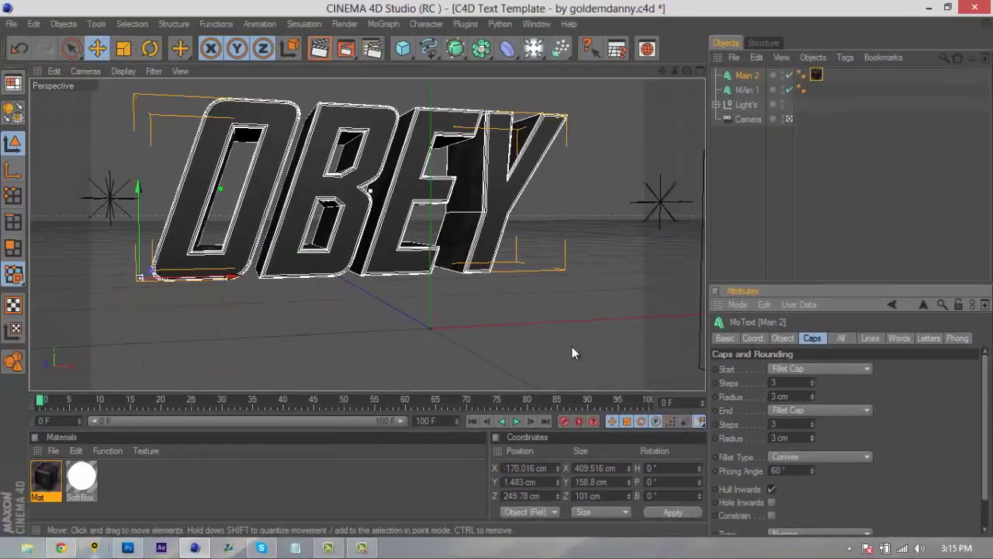
# Create a second material with an orange colour of R 244, G 172, B 30 and a Sphere (GI) preview.
pyautogui.click(171, 496)
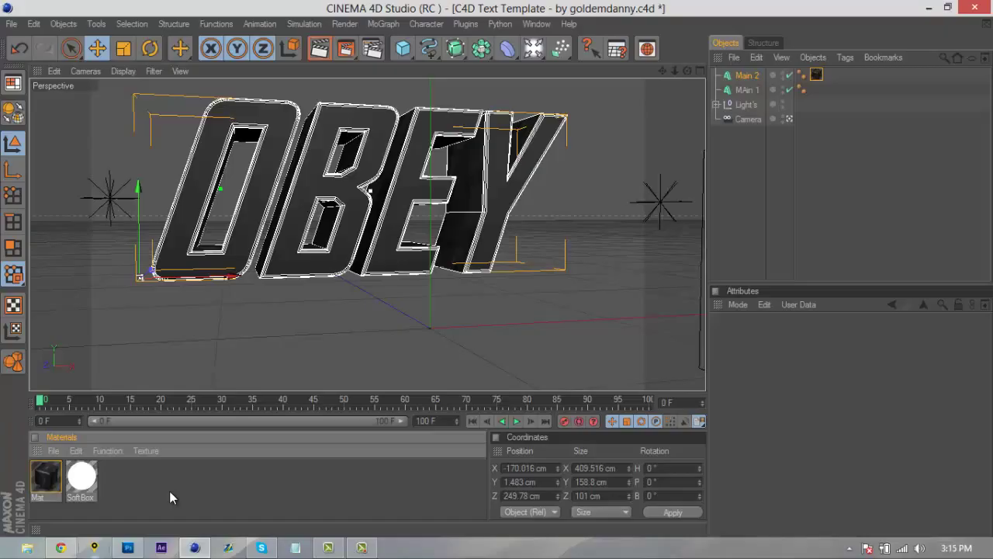
pyautogui.doubleClick(169, 491)
pyautogui.doubleClick(45, 476)
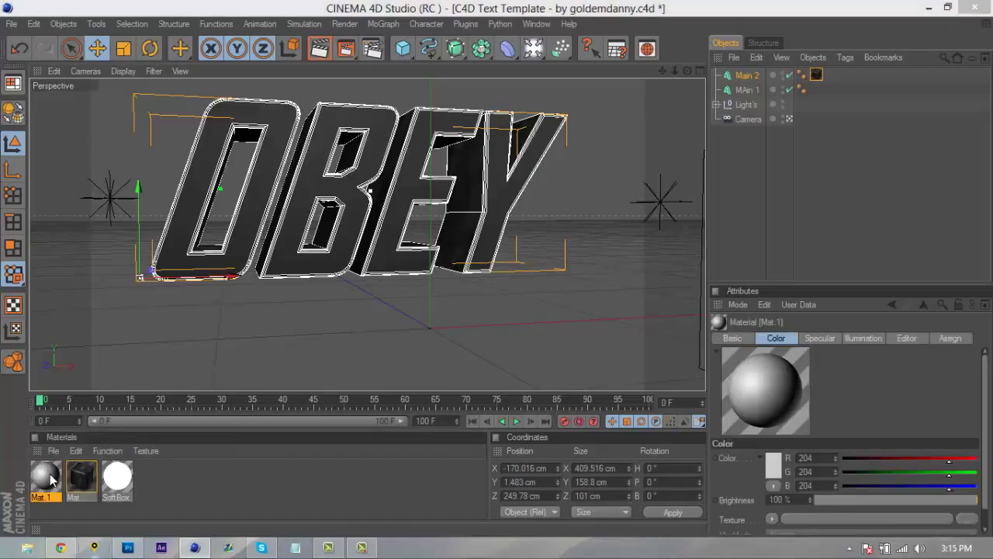
pyautogui.click(261, 251)
pyautogui.click(378, 163)
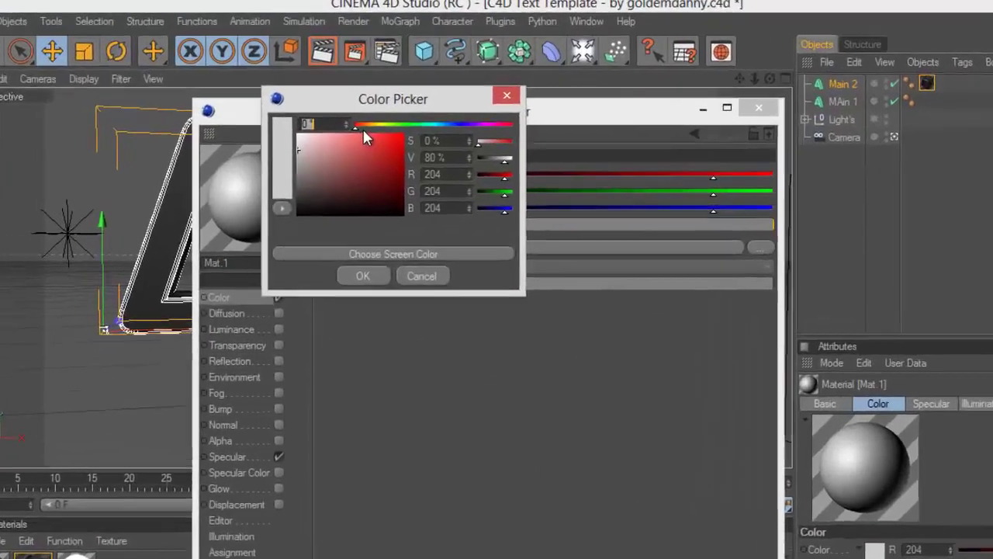
pyautogui.moveTo(362, 130); pyautogui.dragTo(375, 129)
pyautogui.click(389, 139)
pyautogui.click(426, 179)
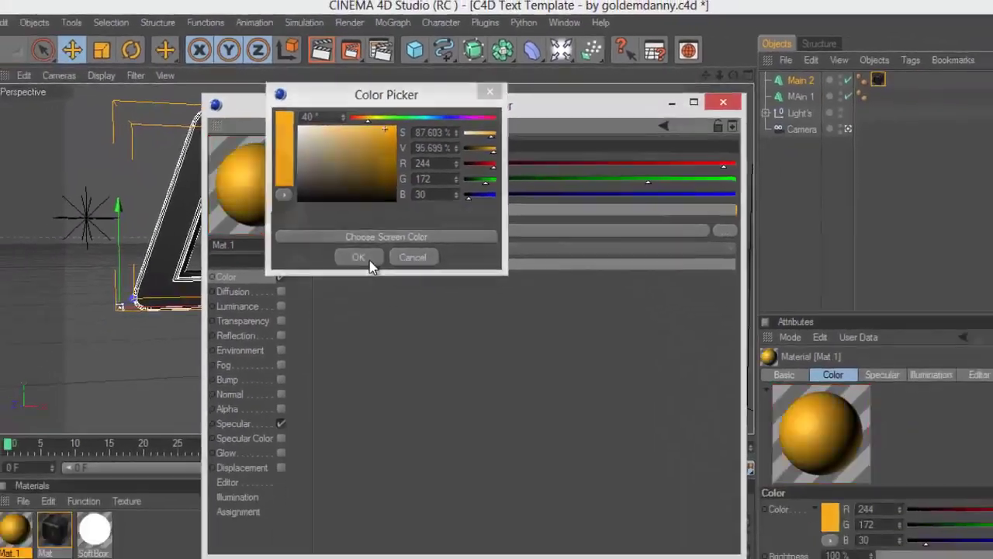
pyautogui.click(387, 376)
pyautogui.rightClick(277, 180)
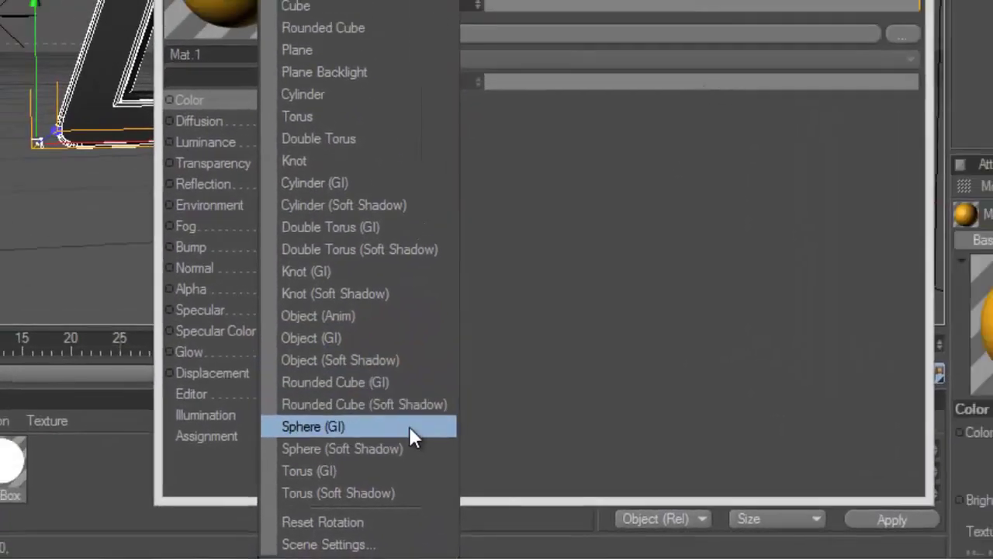
pyautogui.click(415, 420)
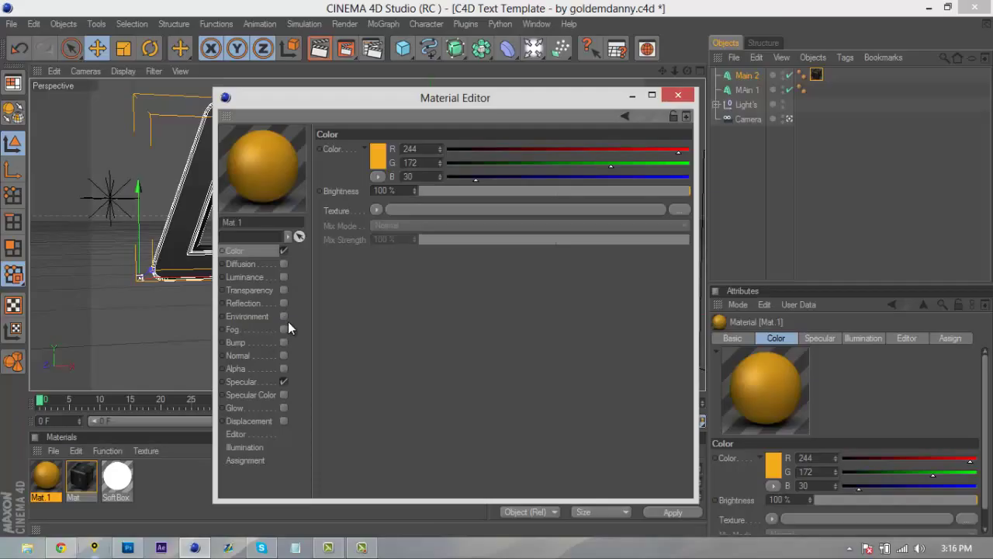
# Enable the orange material's luminance and set its colour to R 255, G 174, B 52.
pyautogui.click(284, 277)
pyautogui.click(378, 156)
pyautogui.click(357, 104)
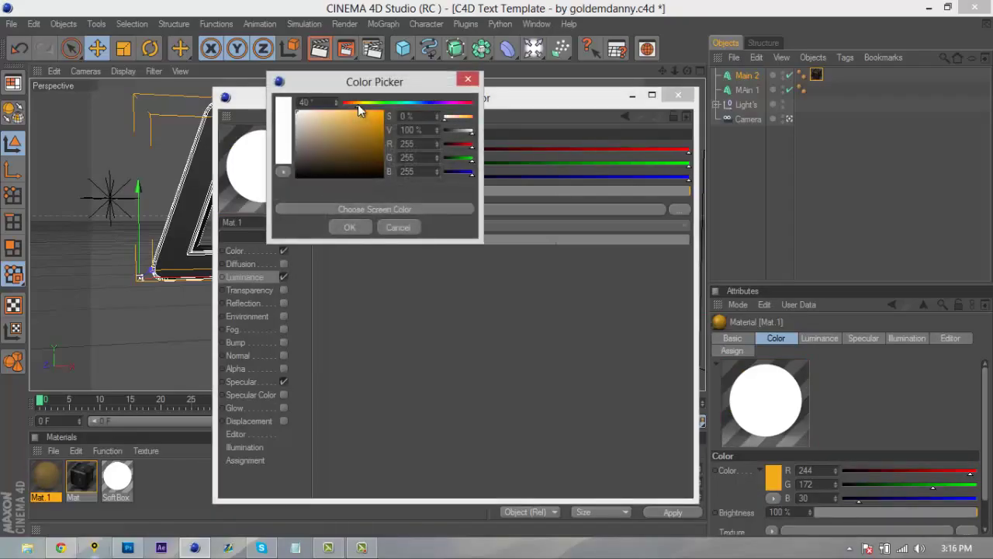
pyautogui.click(357, 104)
pyautogui.moveTo(377, 117); pyautogui.dragTo(364, 110)
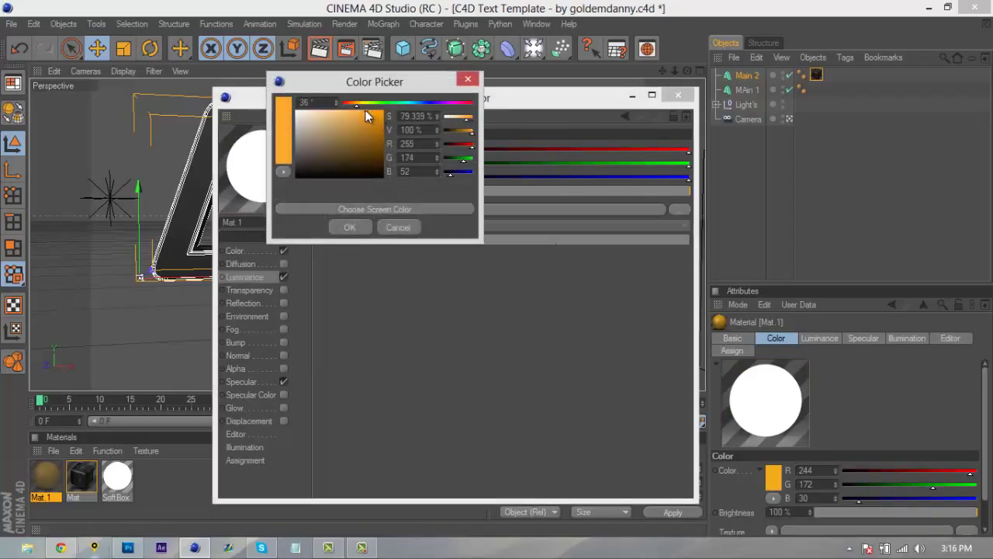
pyautogui.click(354, 224)
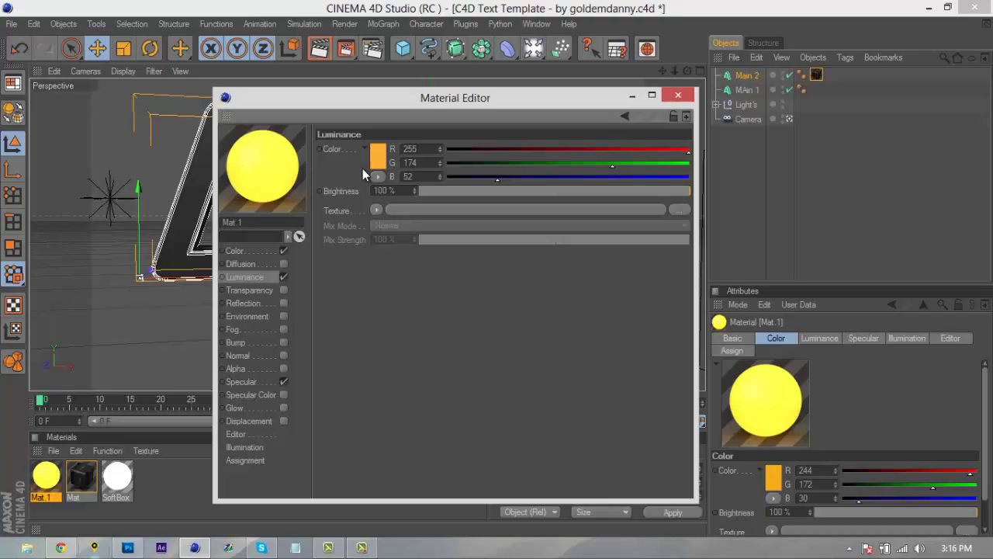
# Enable glow on the orange material with an inner strength of 20% and an outer strength of 20%.
pyautogui.click(284, 408)
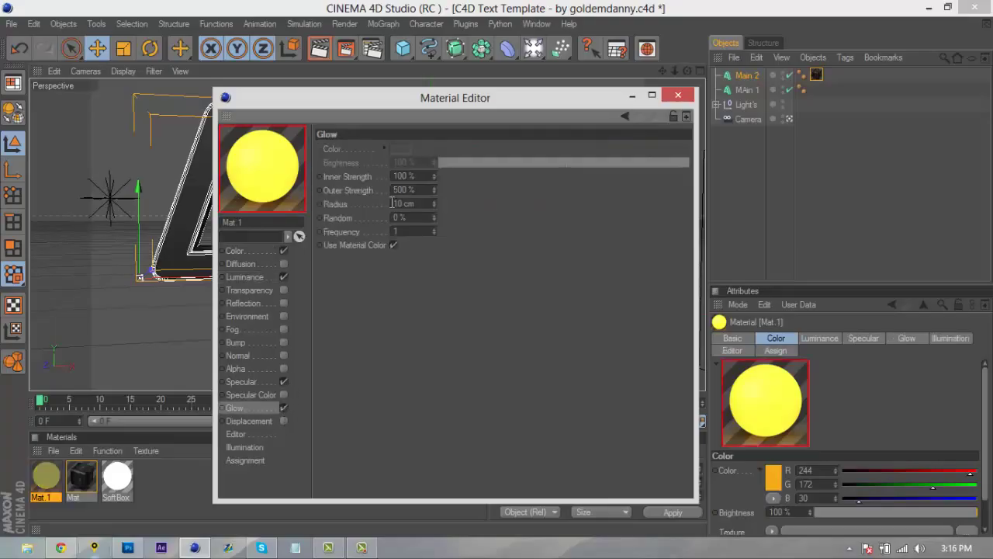
pyautogui.moveTo(409, 191); pyautogui.dragTo(219, 220)
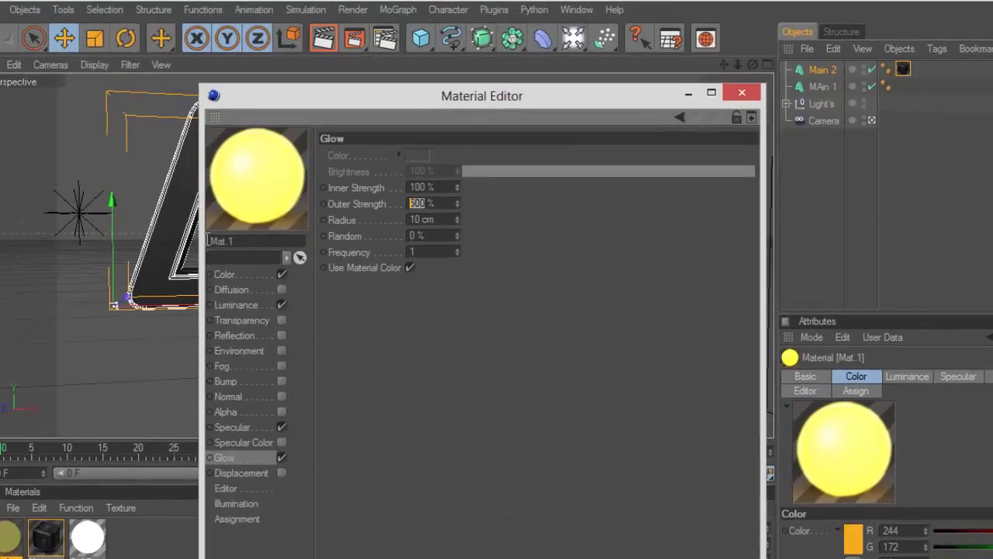
pyautogui.write('20')
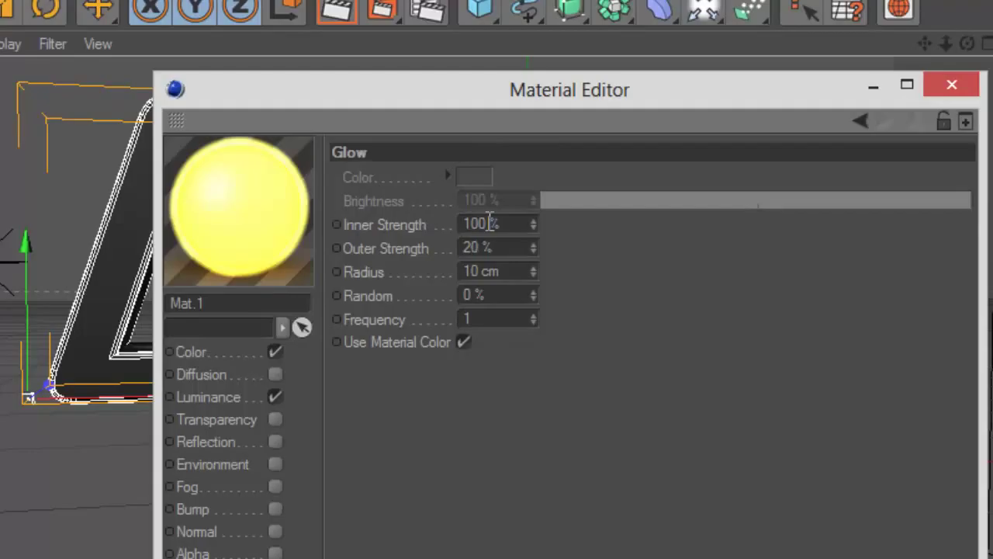
pyautogui.moveTo(490, 222); pyautogui.dragTo(244, 205)
pyautogui.write('20')
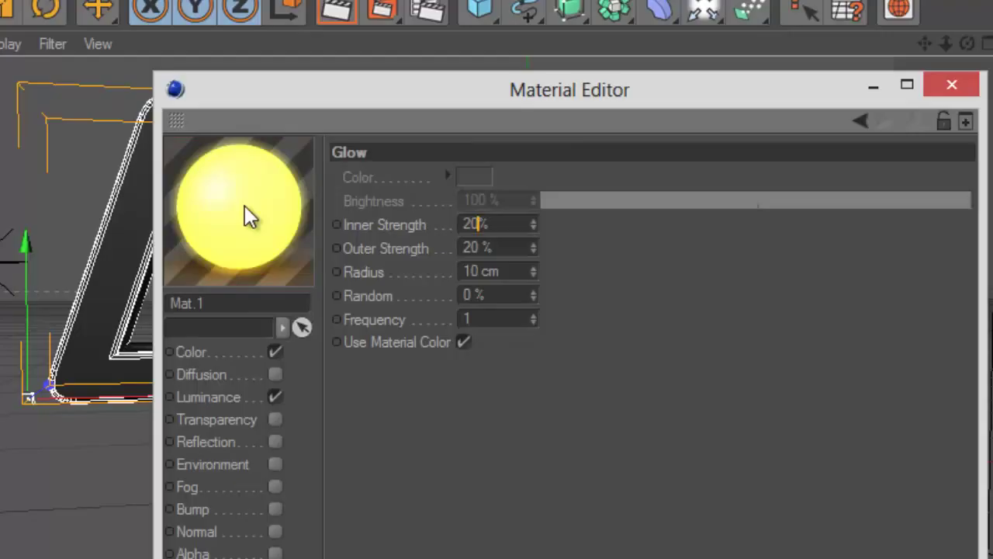
pyautogui.press('Return')
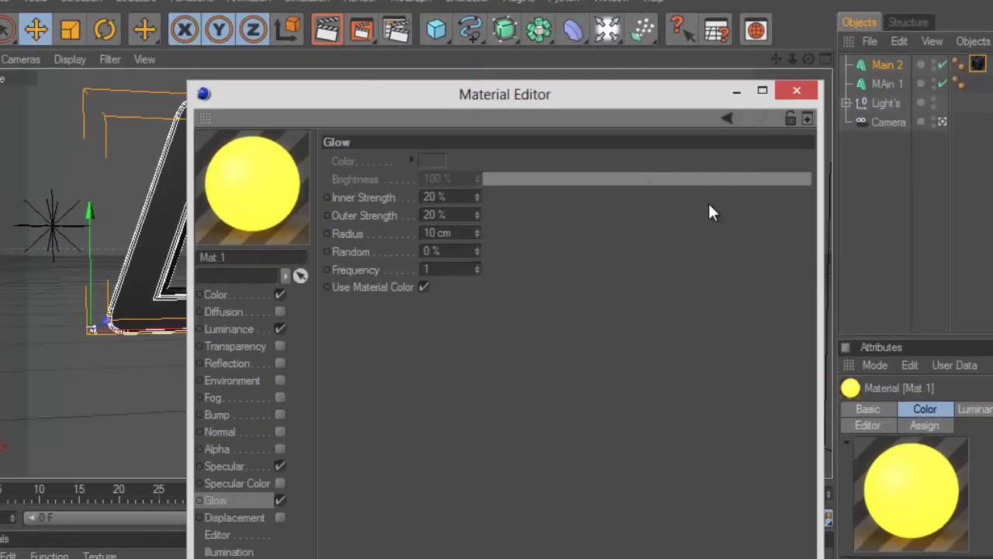
# Close the material editor and apply the orange material to the MAin 1 text.
pyautogui.click(796, 90)
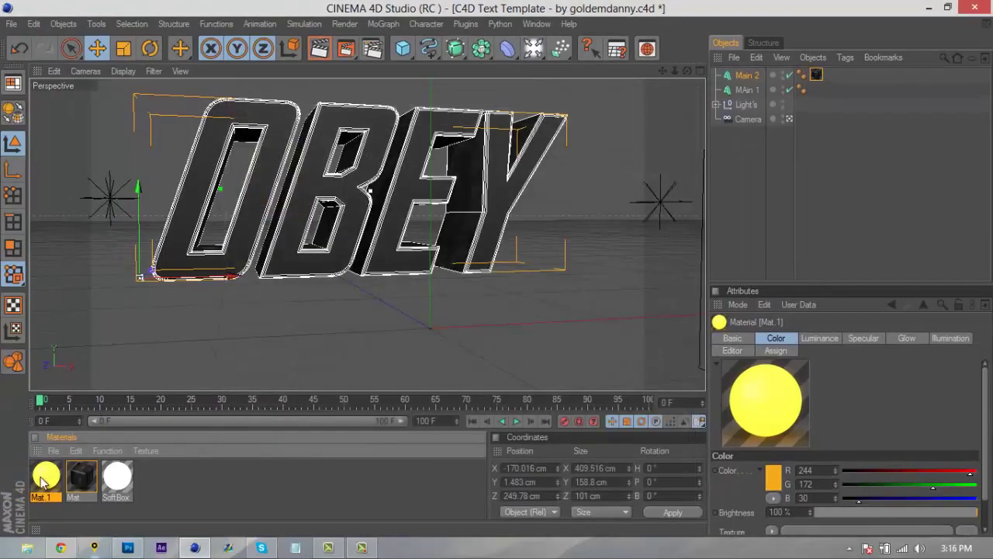
pyautogui.moveTo(42, 482); pyautogui.dragTo(744, 92)
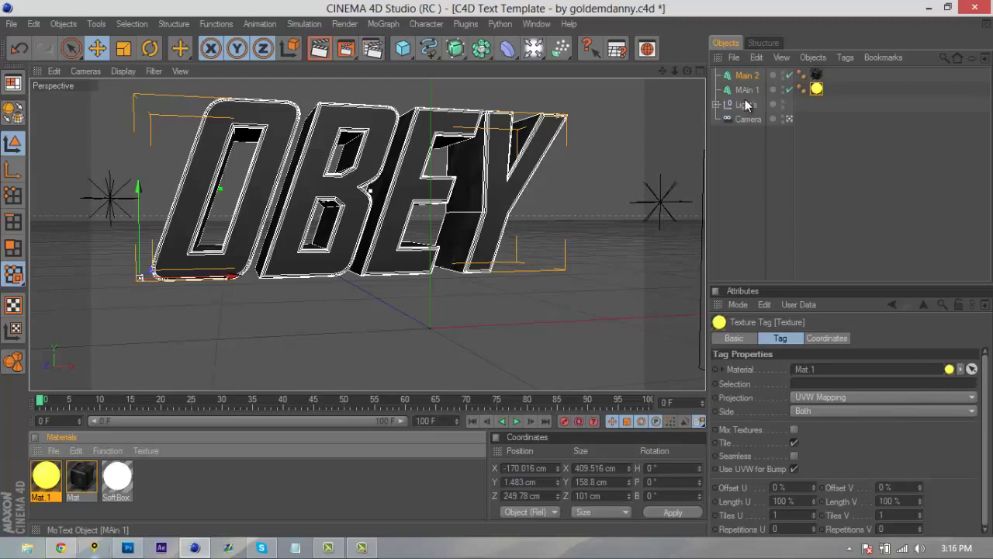
pyautogui.moveTo(687, 70); pyautogui.dragTo(497, 267)
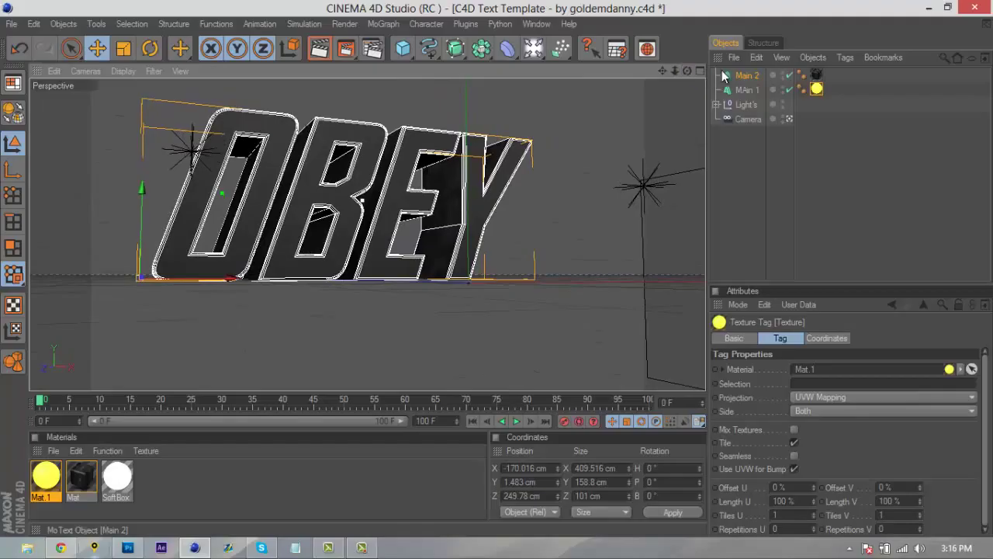
# Add a Greebler plugin object and nest both the Main 2 and MAin 1 texts inside it.
pyautogui.moveTo(835, 92); pyautogui.dragTo(729, 80)
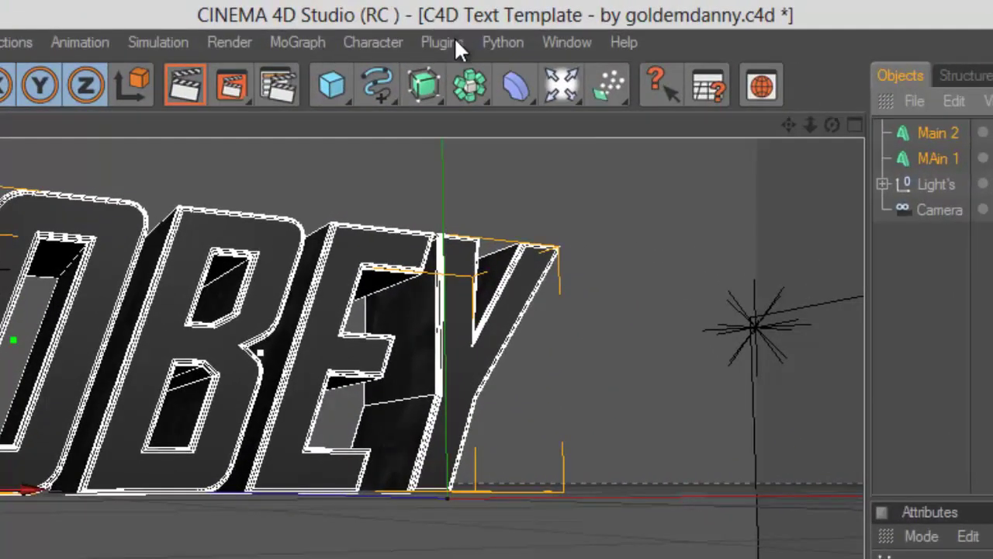
pyautogui.click(456, 42)
pyautogui.moveTo(535, 138)
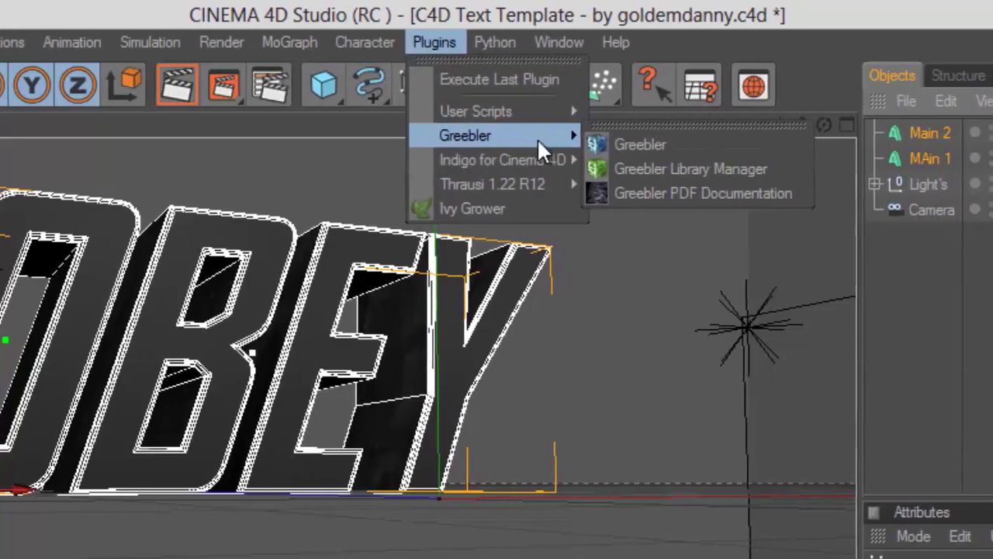
pyautogui.click(606, 144)
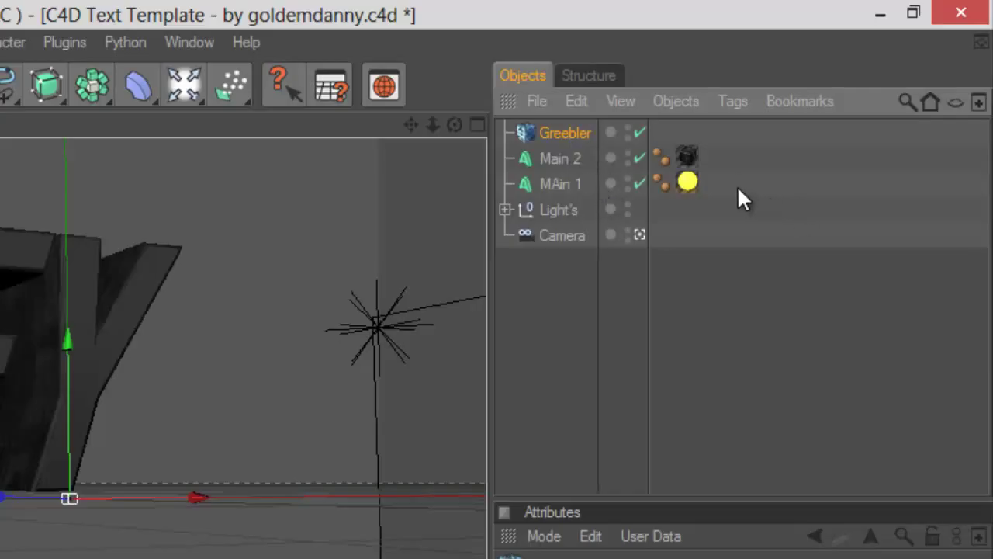
pyautogui.moveTo(735, 186); pyautogui.dragTo(558, 132)
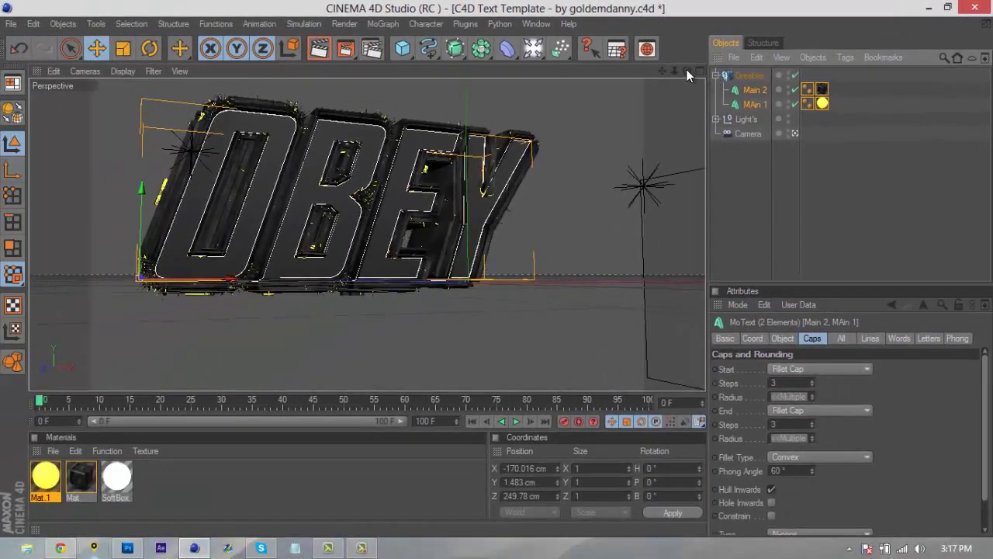
# Inspect the greebled text from several angles and review the Greebler's object, custom greebles and stock greebles settings.
pyautogui.moveTo(687, 70); pyautogui.dragTo(527, 297)
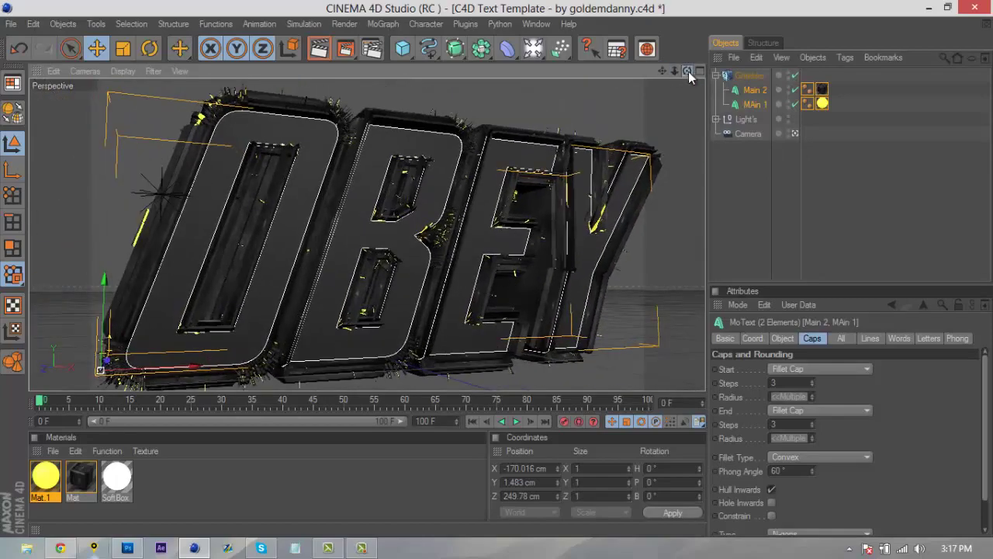
pyautogui.moveTo(687, 70); pyautogui.dragTo(498, 267)
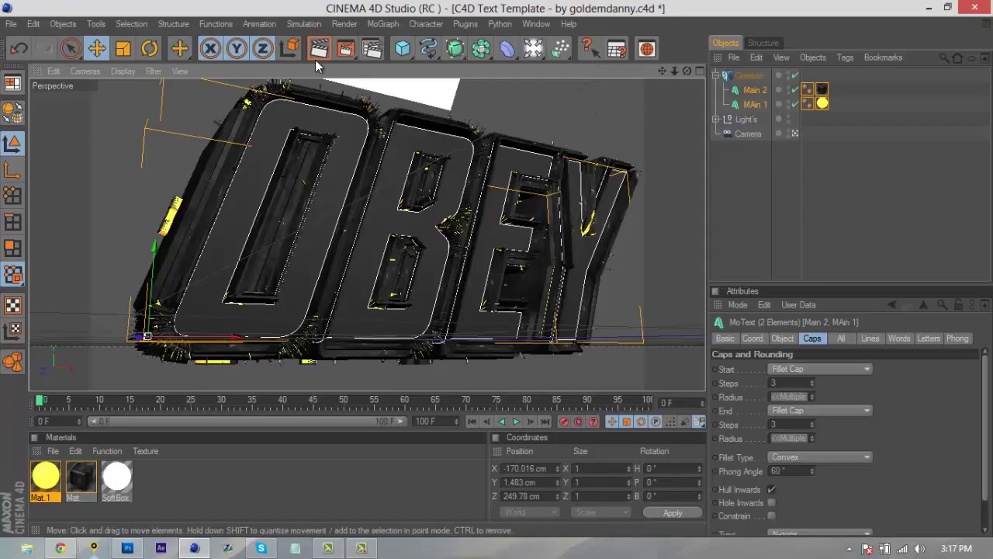
pyautogui.moveTo(663, 70); pyautogui.dragTo(496, 270)
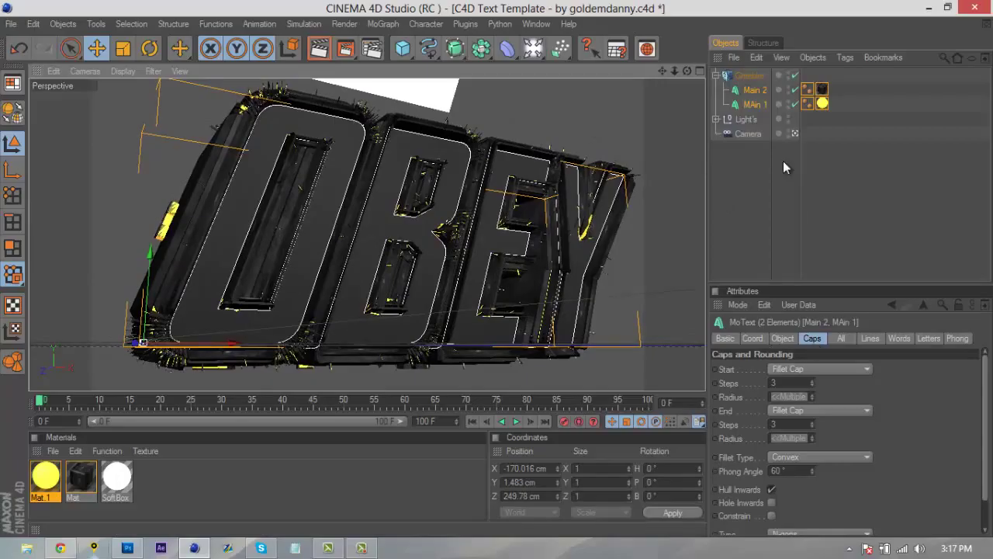
pyautogui.click(753, 76)
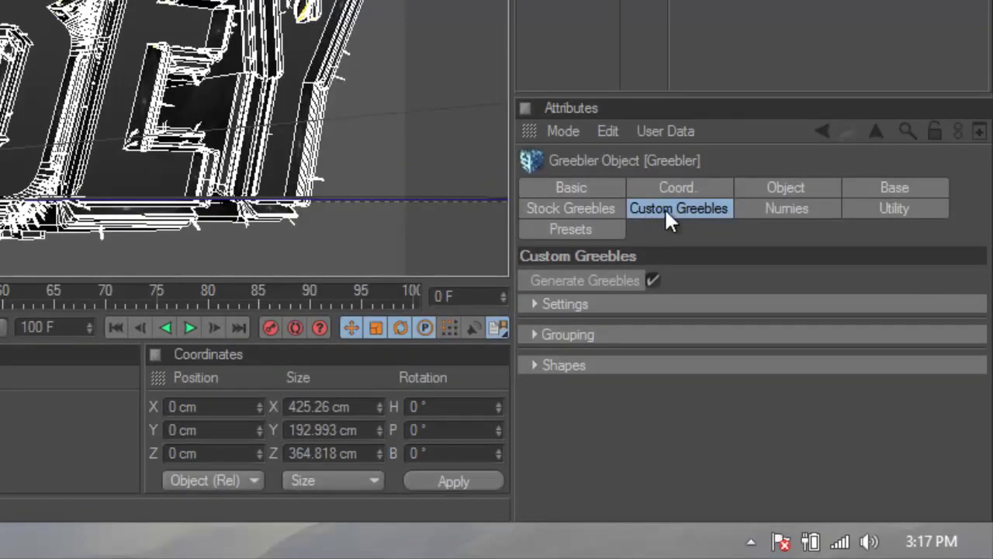
pyautogui.click(768, 186)
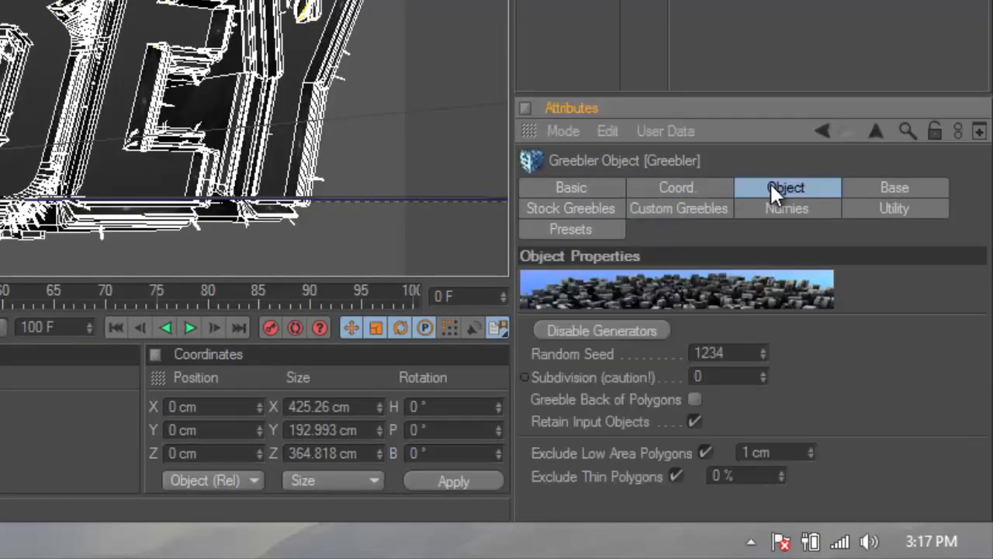
pyautogui.click(609, 208)
pyautogui.click(654, 213)
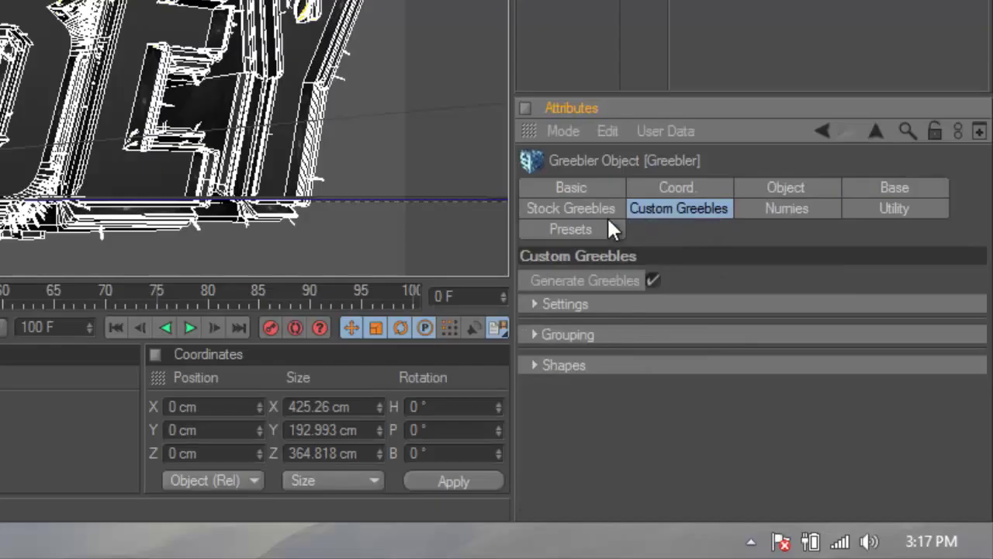
pyautogui.click(560, 212)
pyautogui.click(538, 305)
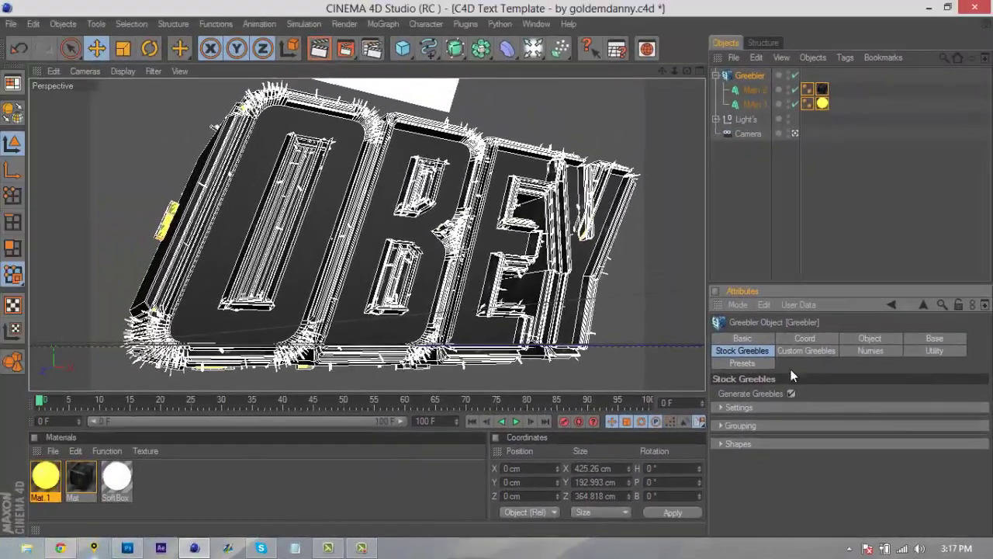
# Set MAin 1's cap type to Triangles, enable its regular grid, and clear the selection.
pyautogui.click(727, 41)
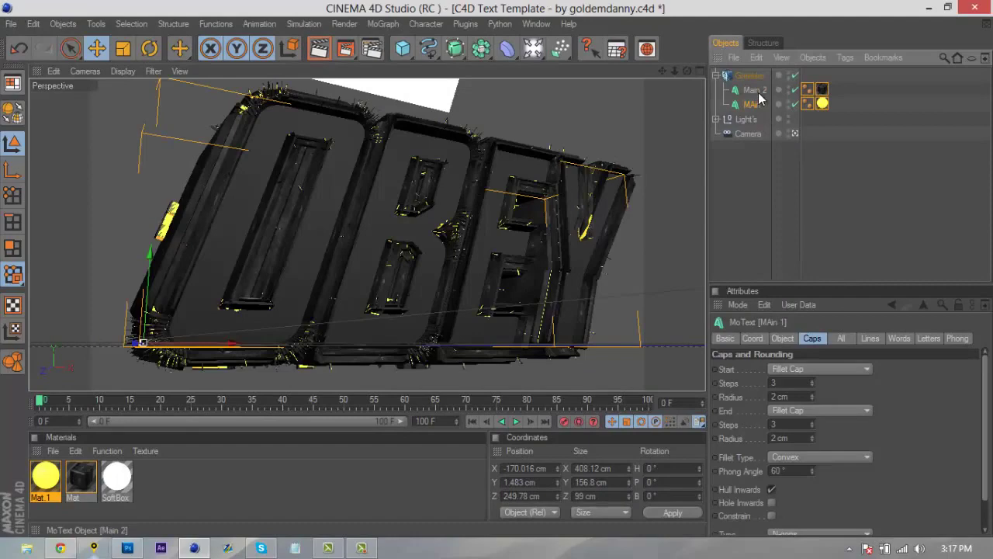
pyautogui.scroll(-2, 903, 327)
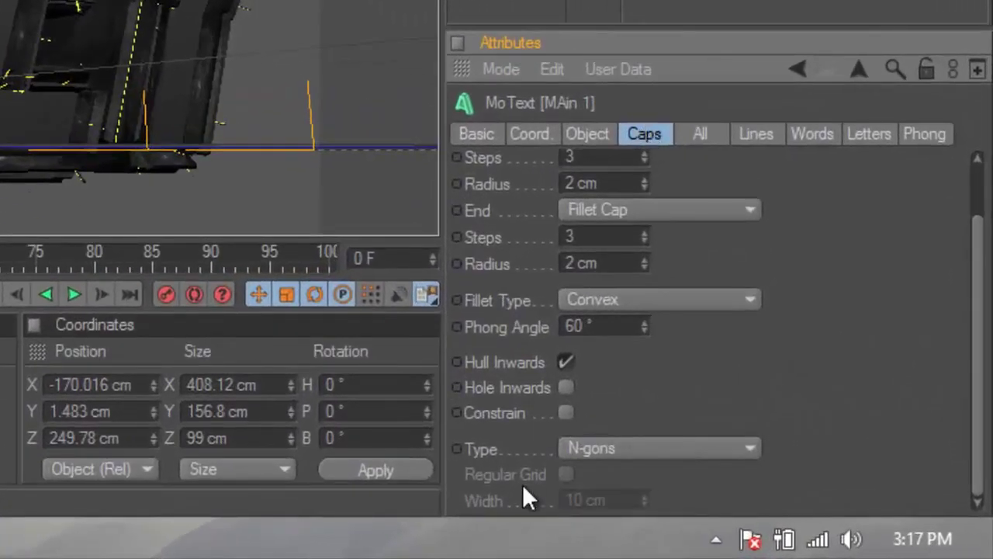
pyautogui.click(623, 450)
pyautogui.click(622, 371)
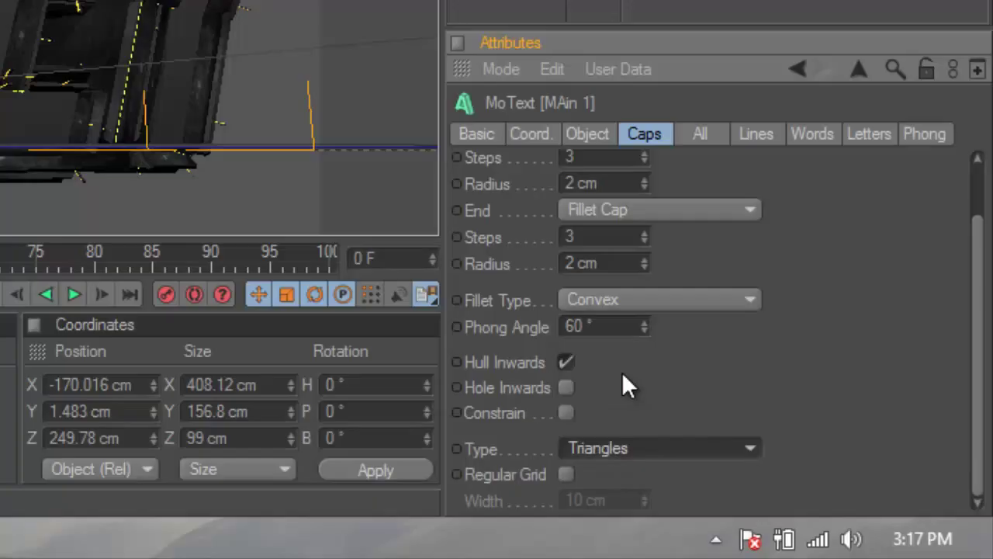
pyautogui.click(566, 475)
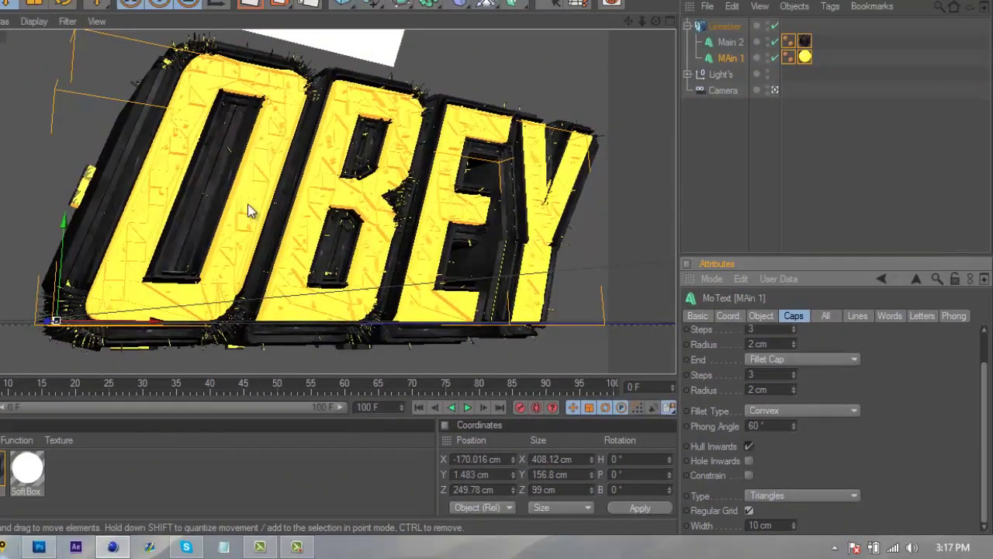
pyautogui.click(62, 169)
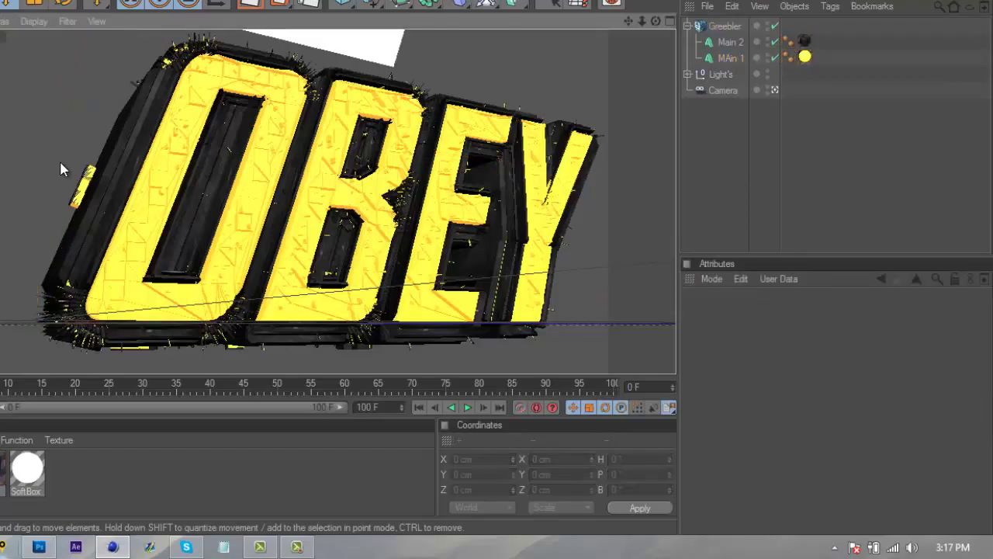
# Set Main 2's cap type to Triangles and enable its regular grid.
pyautogui.click(735, 43)
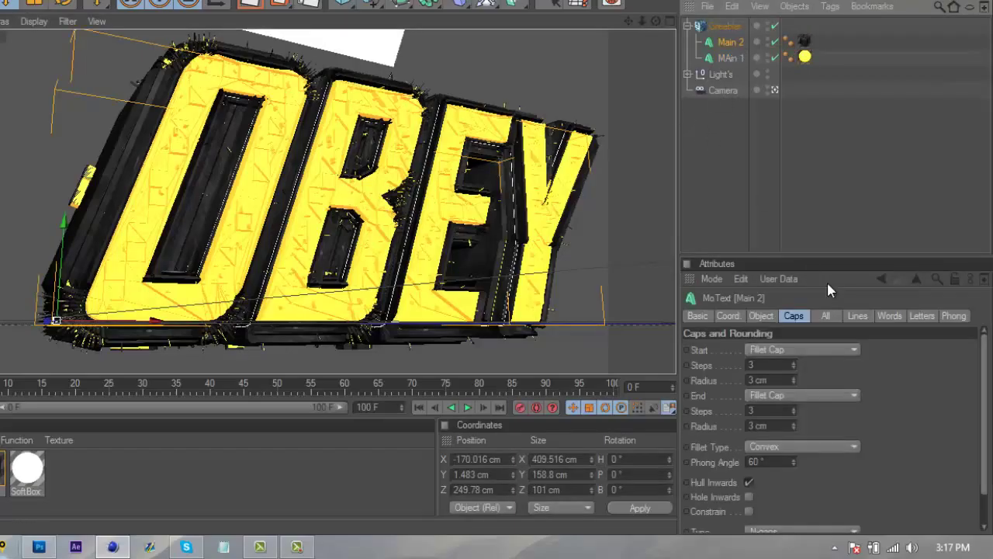
pyautogui.scroll(-2, 984, 466)
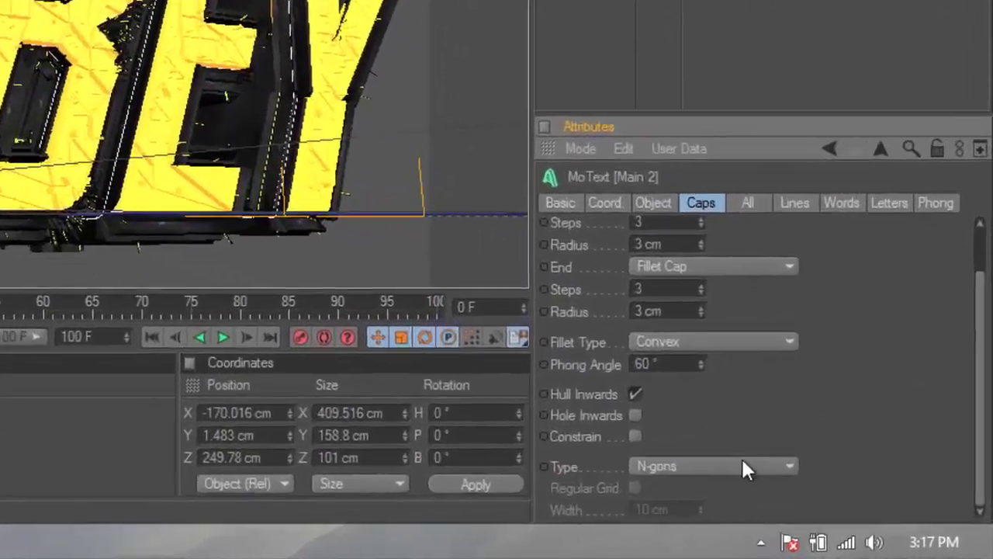
pyautogui.click(822, 498)
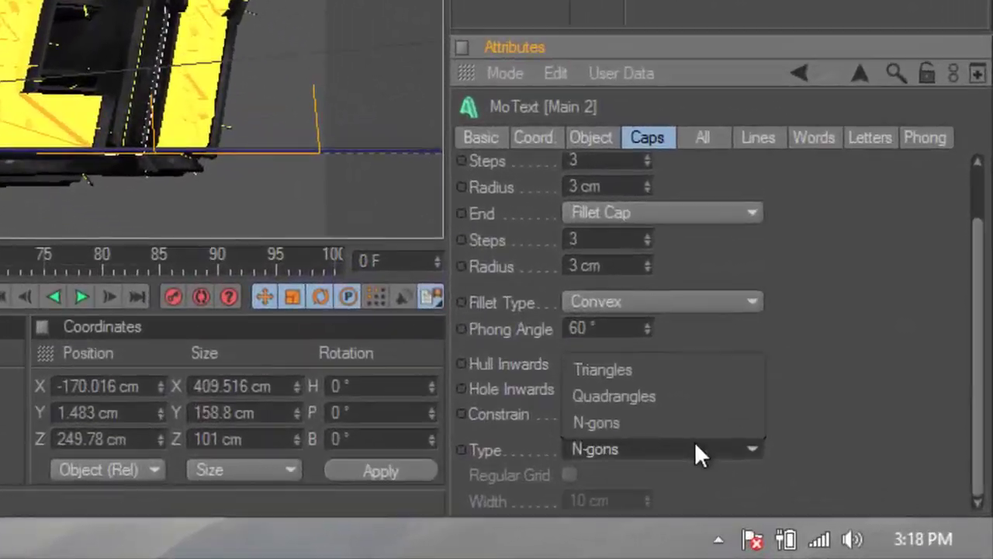
pyautogui.click(675, 373)
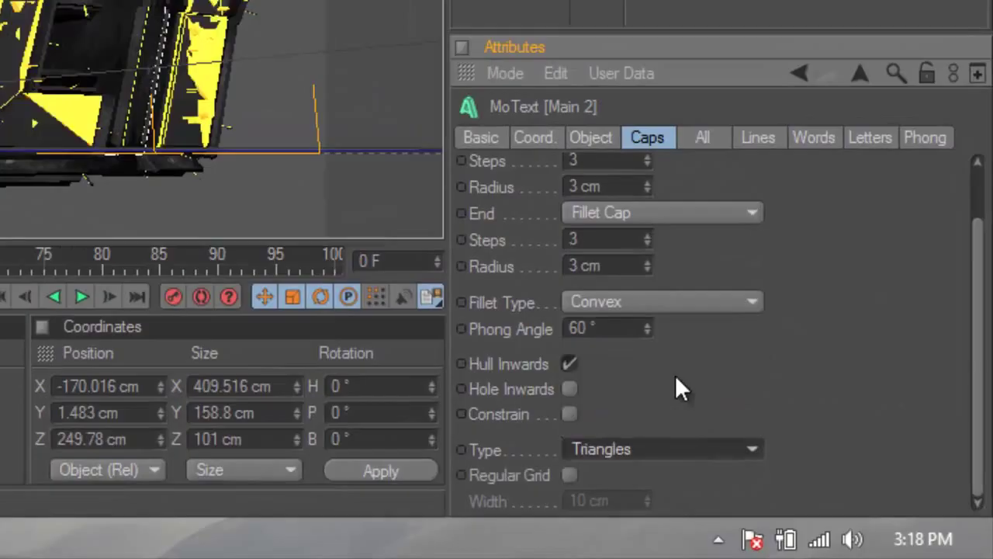
pyautogui.click(570, 474)
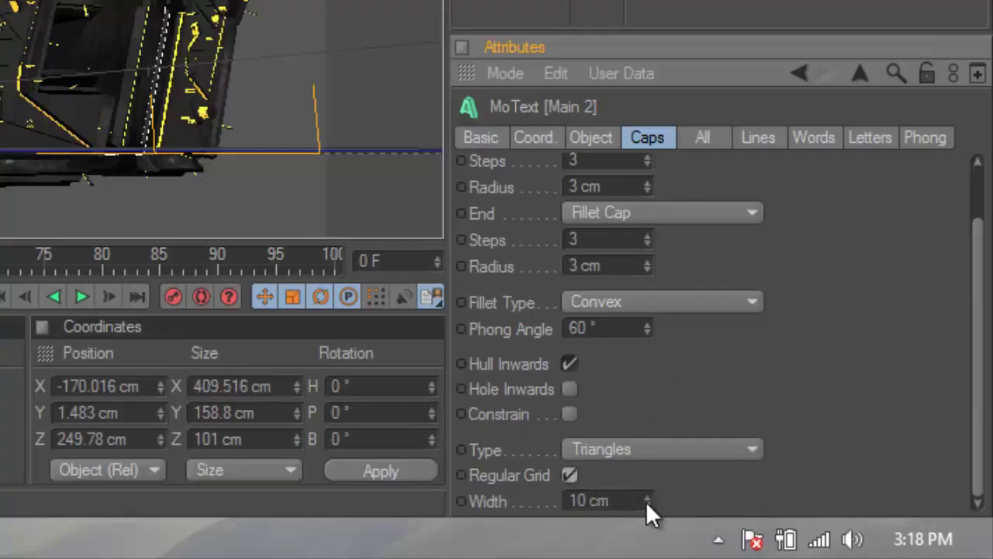
# Try regular grid widths of 8 cm and 6 cm on Main 2's caps and return the width to 10 cm.
pyautogui.click(647, 505)
pyautogui.click(647, 505)
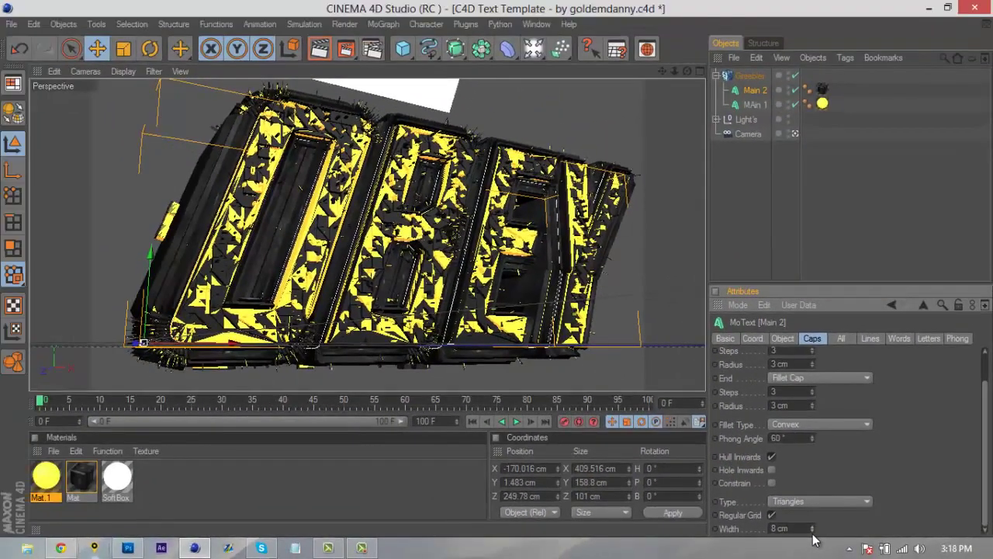
pyautogui.click(796, 529)
pyautogui.click(796, 529)
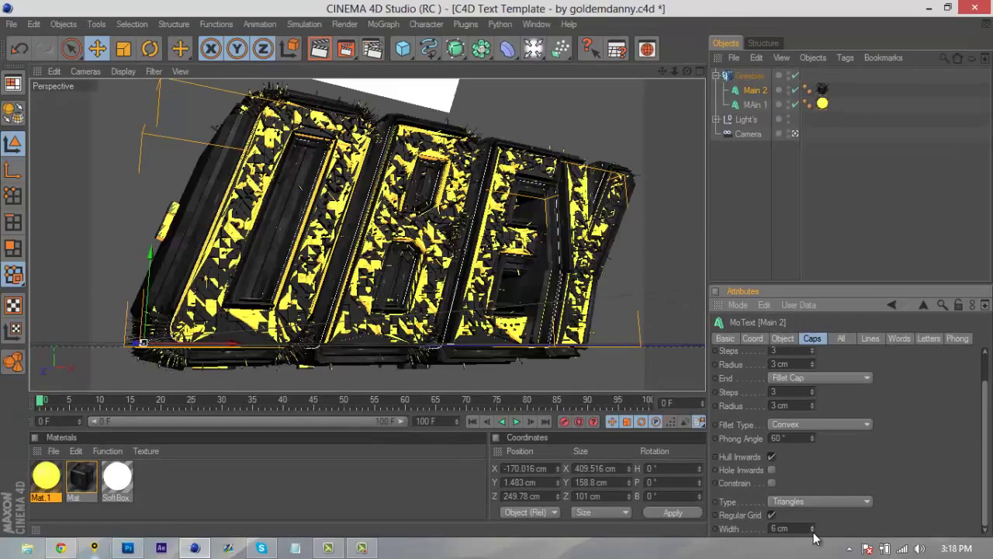
pyautogui.click(812, 526)
pyautogui.click(812, 526)
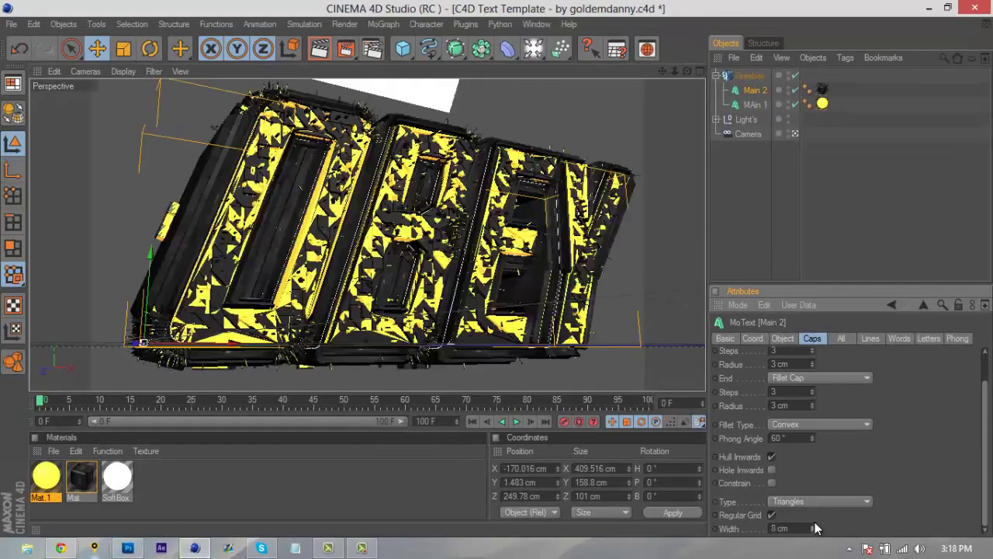
pyautogui.click(812, 526)
pyautogui.click(814, 527)
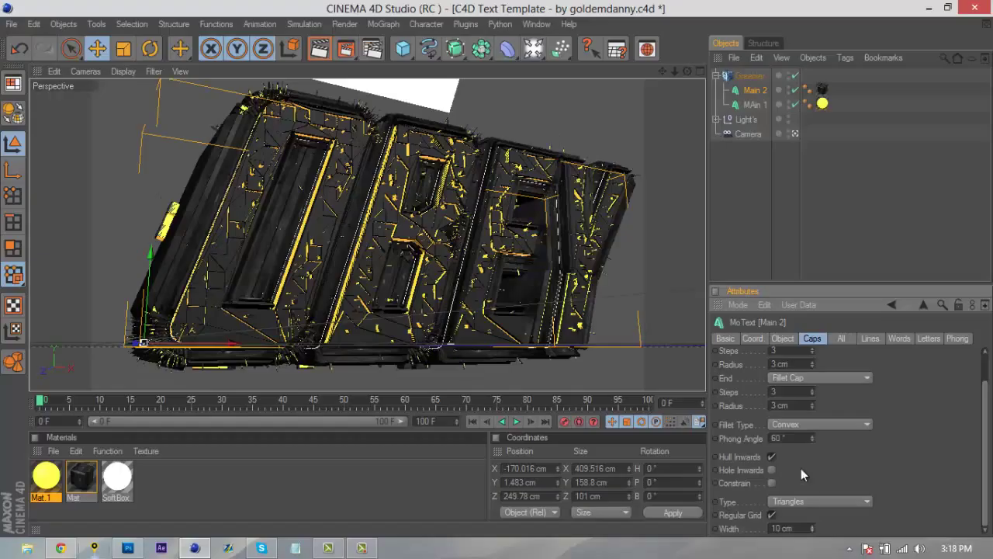
# Review the Greebler's object properties and clear the selection to view the text without its wireframe.
pyautogui.click(750, 75)
pyautogui.click(869, 340)
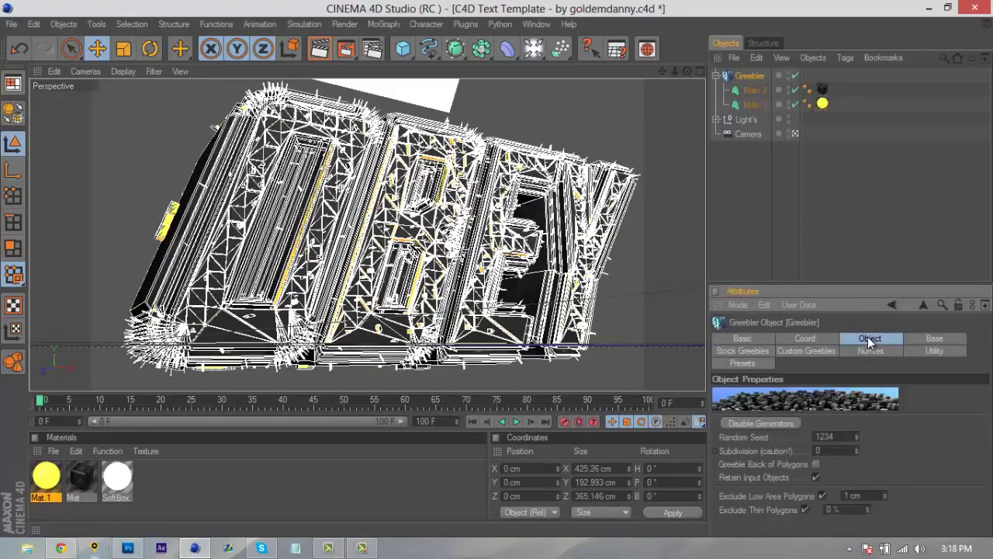
pyautogui.click(622, 320)
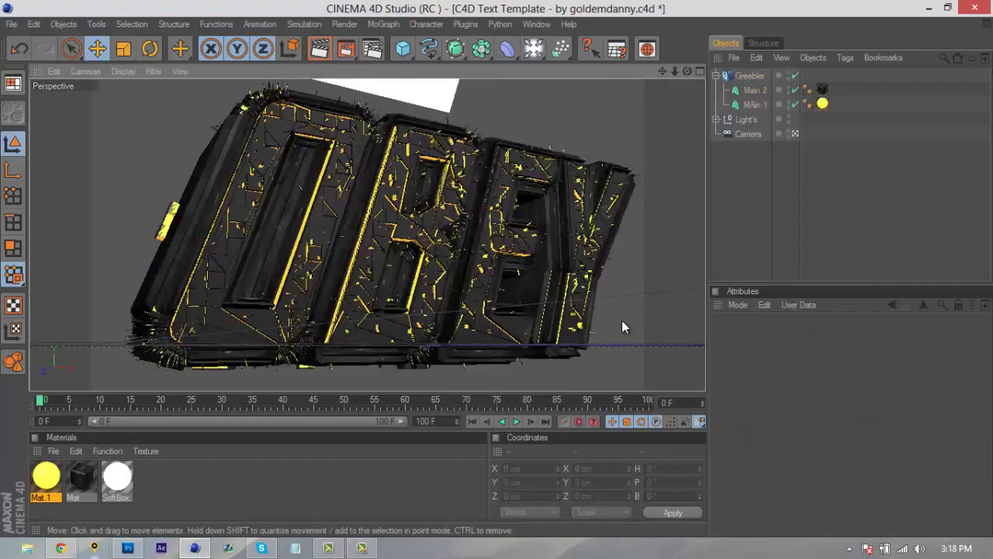
# Try random seeds of 1233 and 1243 on the Greebler and clear the selection to view the text.
pyautogui.click(753, 77)
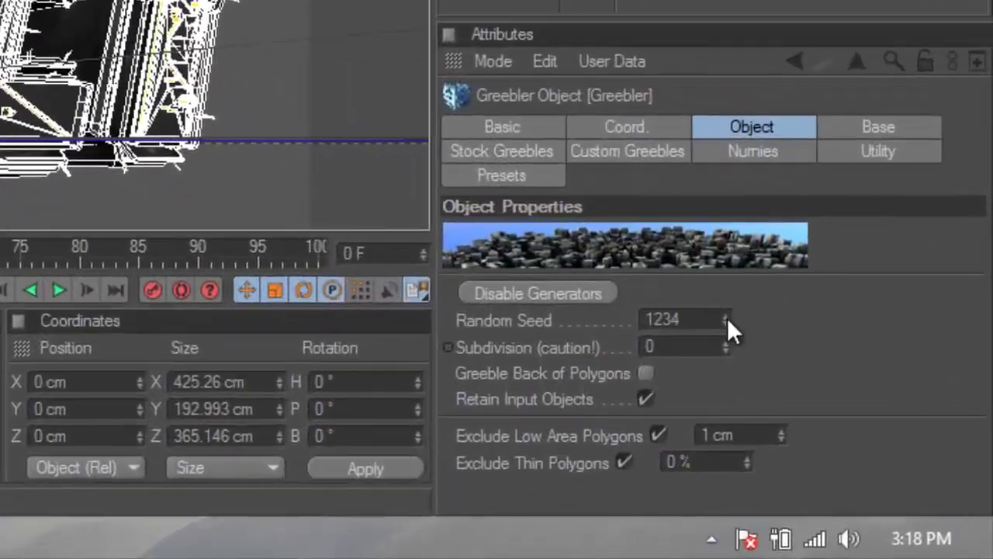
pyautogui.moveTo(809, 393); pyautogui.dragTo(810, 411)
pyautogui.moveTo(727, 344); pyautogui.dragTo(718, 261)
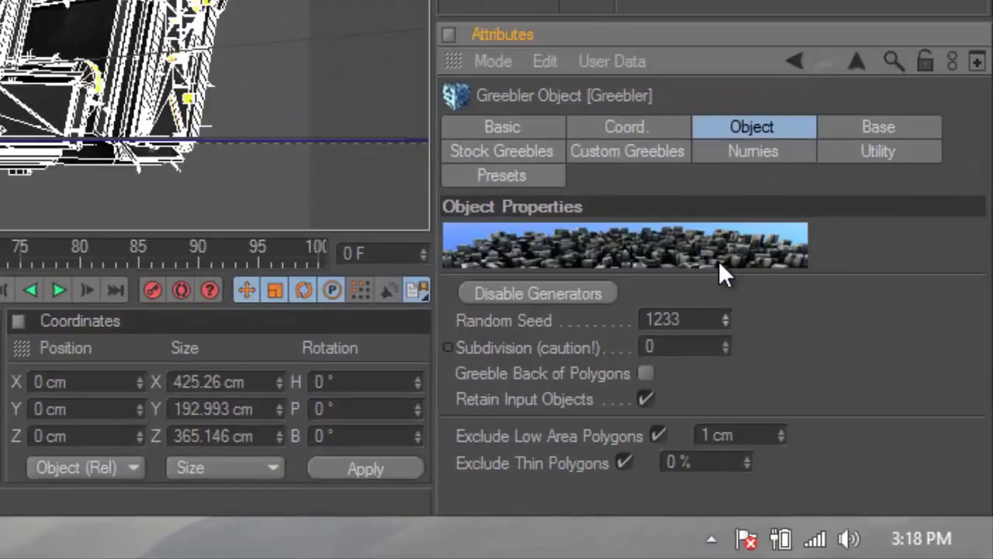
pyautogui.moveTo(727, 315); pyautogui.dragTo(731, 258)
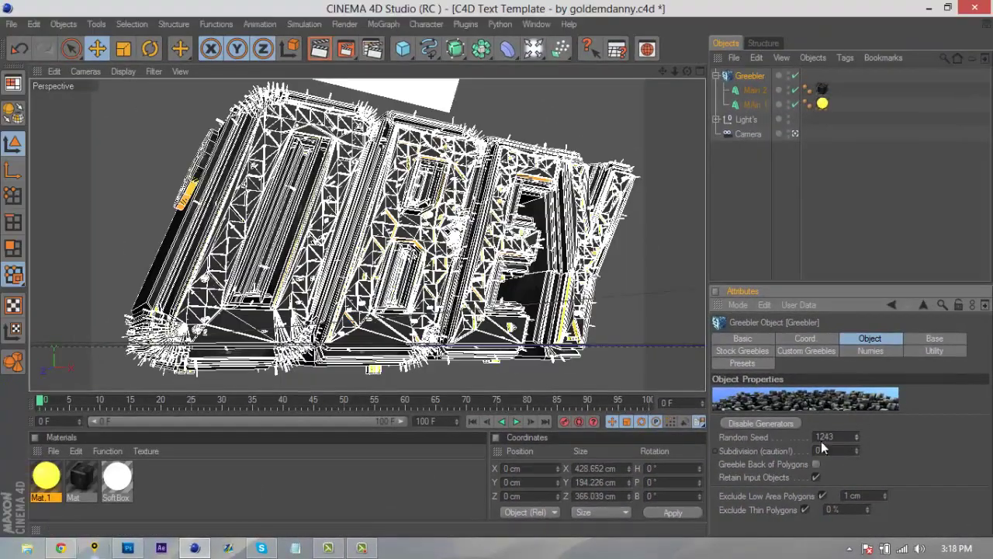
pyautogui.click(630, 388)
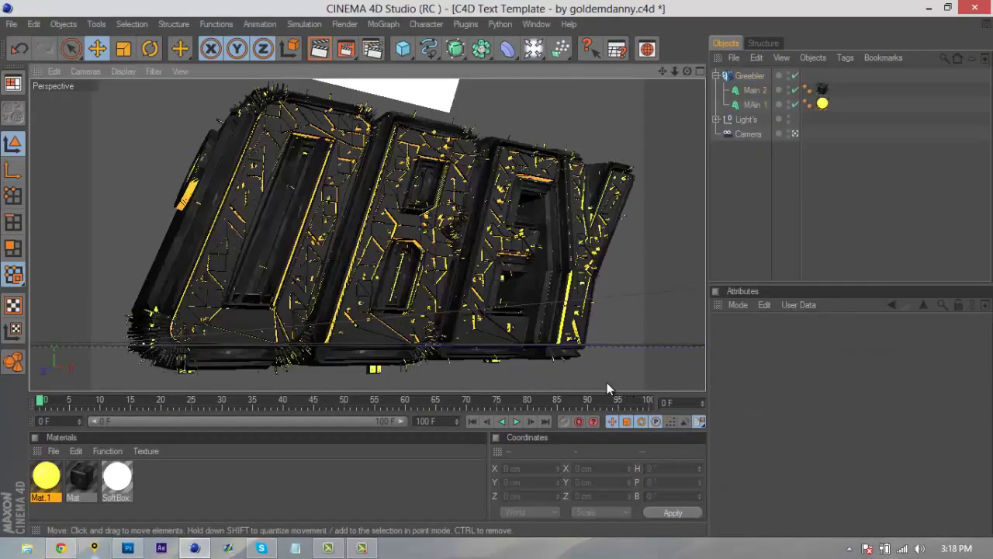
# Set the Greebler's subdivision to 1 and its random seed to 1247, and clear the selection.
pyautogui.click(756, 75)
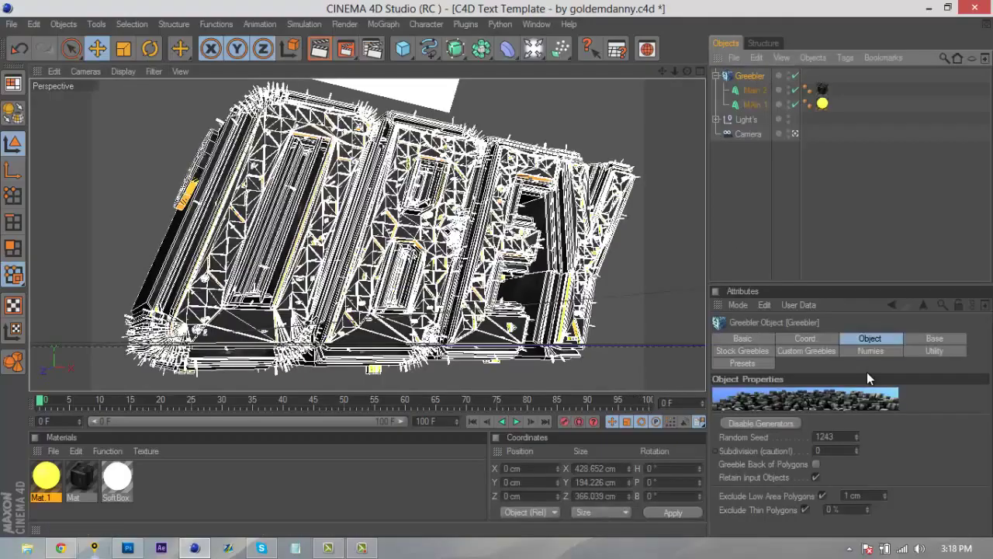
pyautogui.click(858, 449)
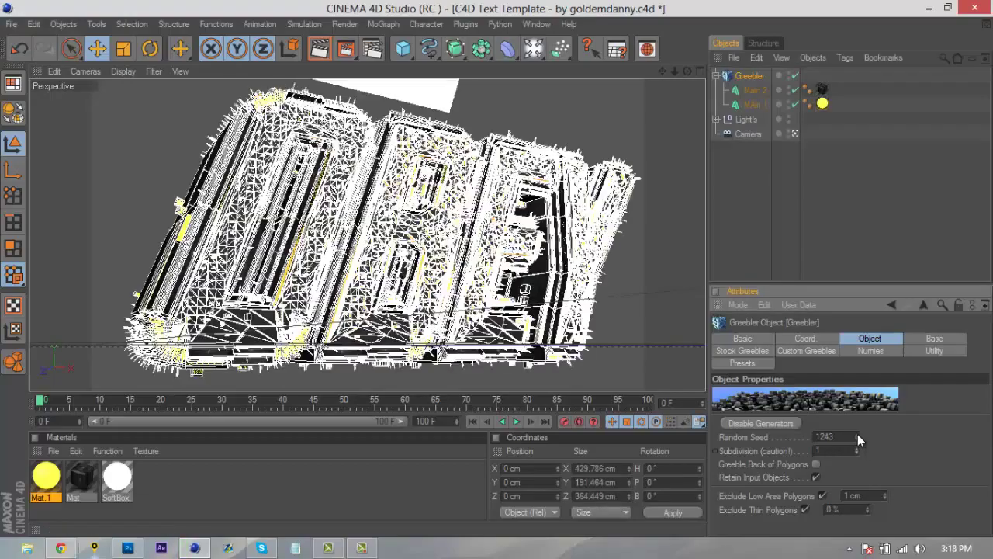
pyautogui.moveTo(857, 433); pyautogui.dragTo(858, 406)
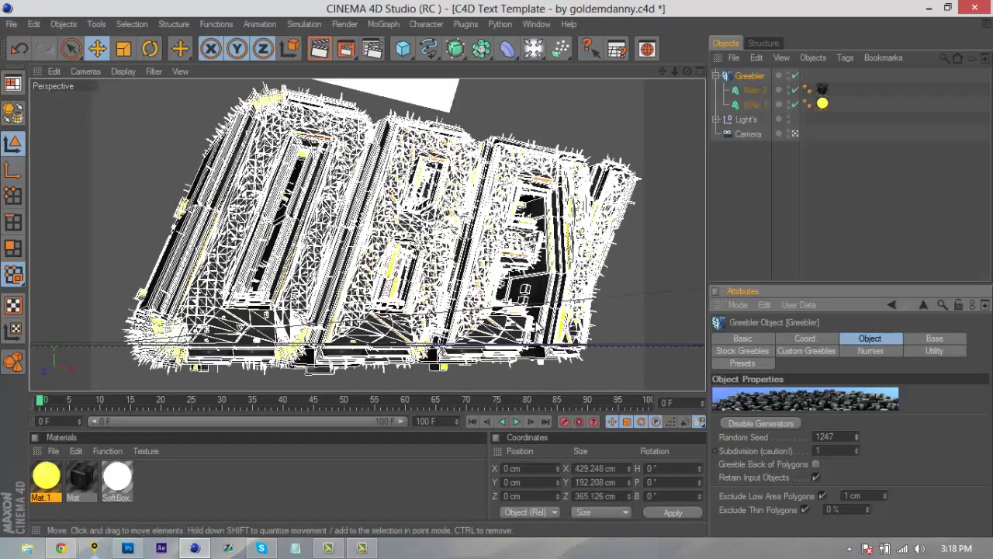
pyautogui.click(599, 363)
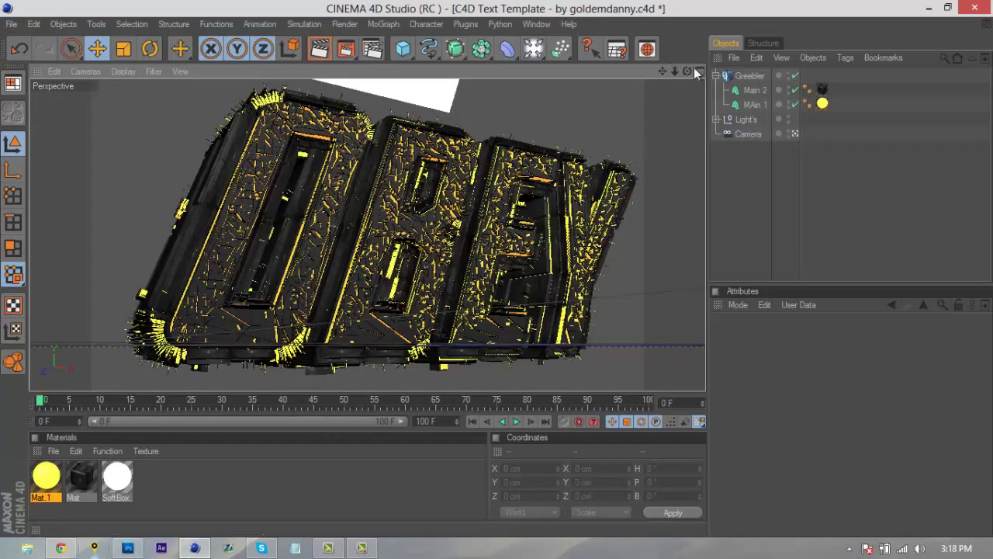
# Return the Greebler's subdivision to 0 and clear the selection to inspect the text.
pyautogui.click(757, 76)
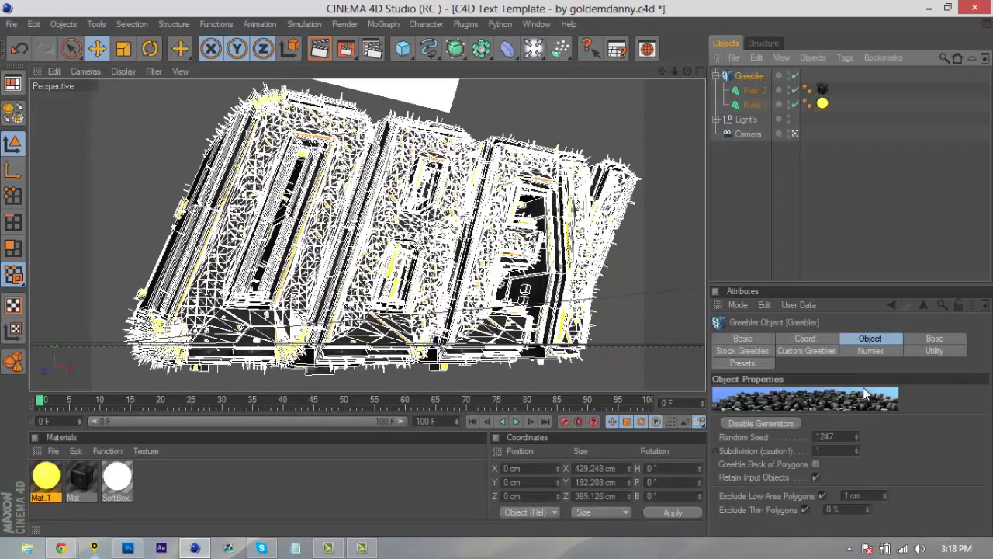
pyautogui.click(856, 453)
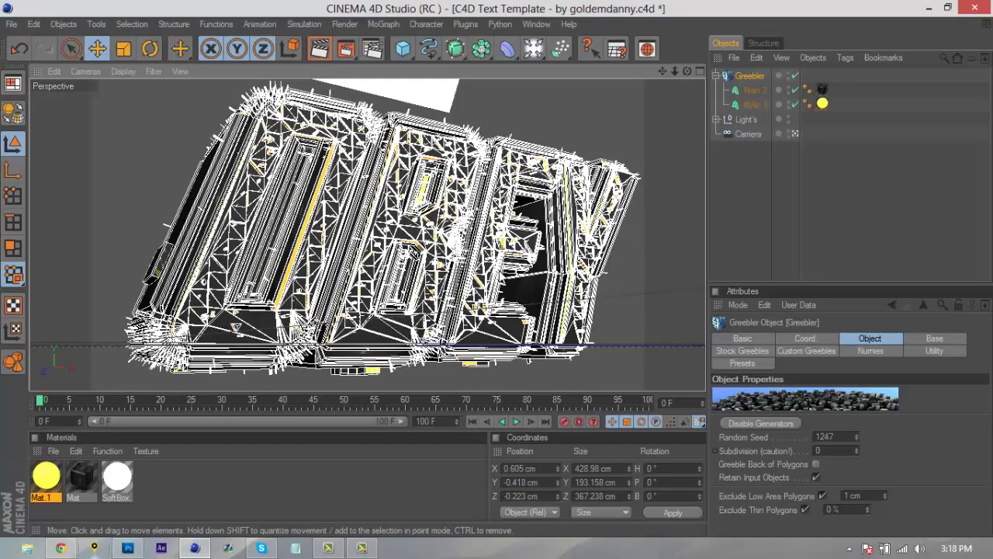
pyautogui.click(643, 312)
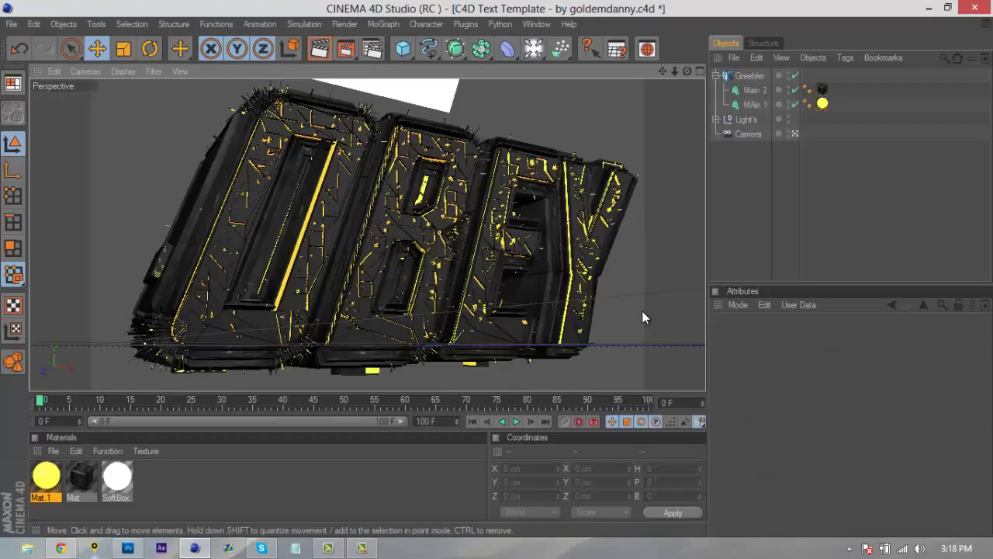
pyautogui.moveTo(687, 71); pyautogui.dragTo(497, 268)
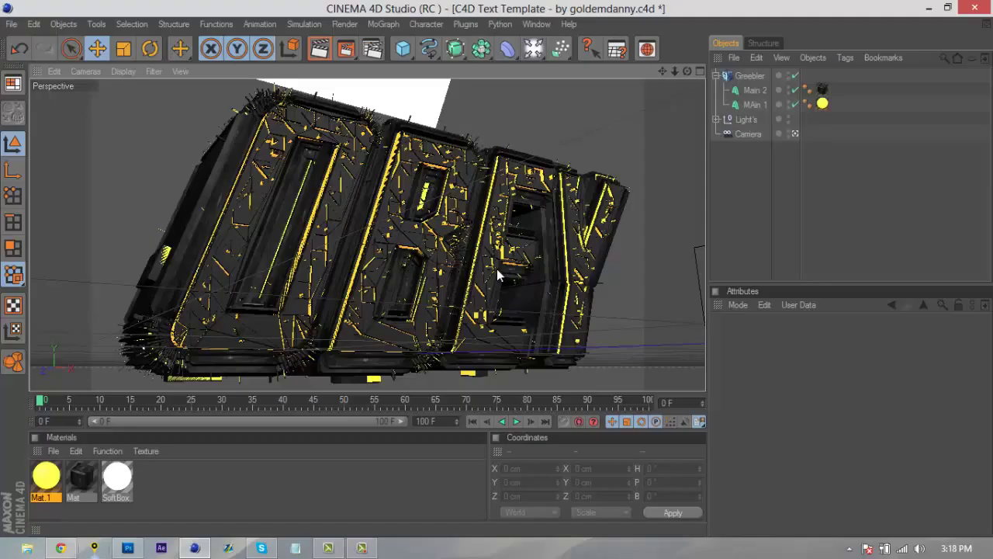
# Collapse the Greebler's hierarchy and review its Numies, custom and stock greebles, presets, basic, coordinate and object properties.
pyautogui.click(749, 75)
pyautogui.click(716, 76)
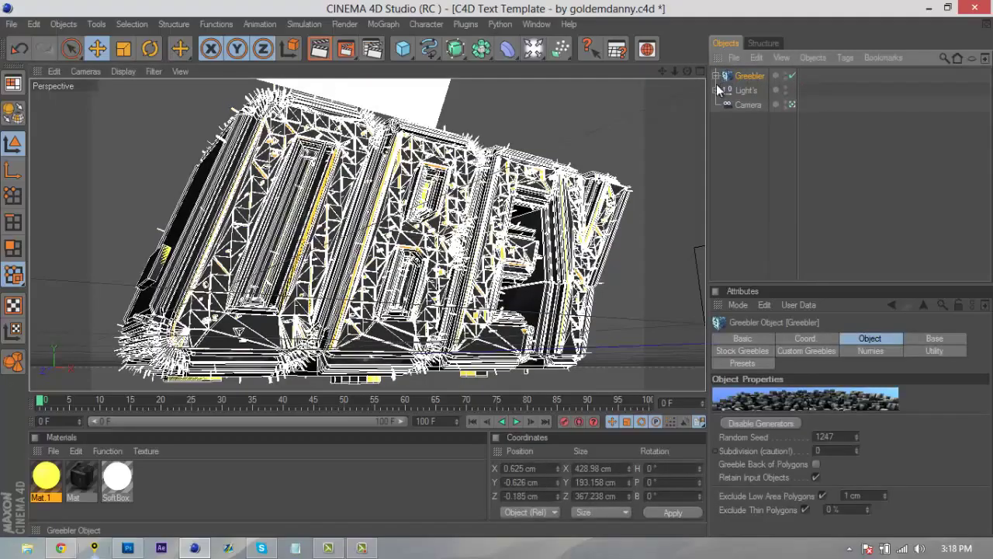
pyautogui.click(870, 351)
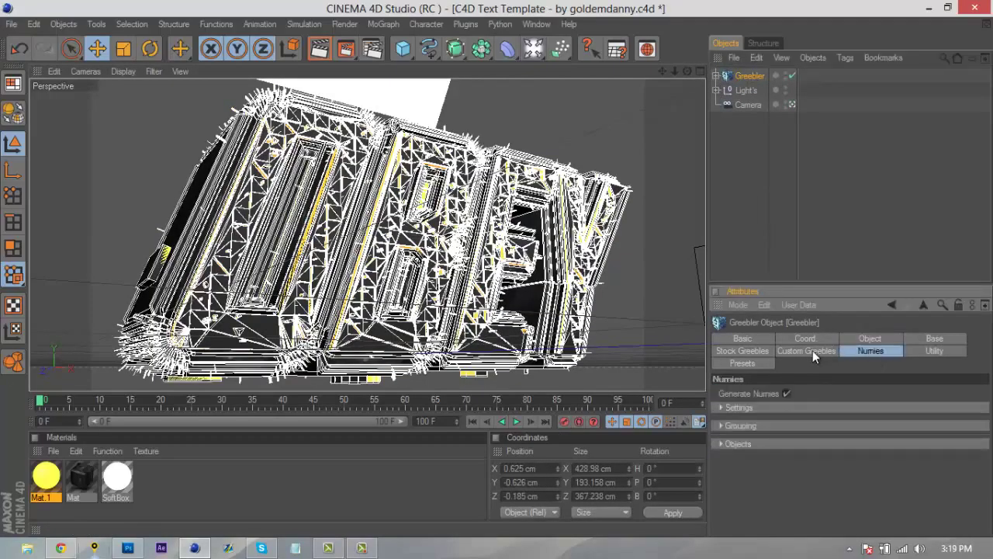
pyautogui.click(811, 351)
pyautogui.click(748, 365)
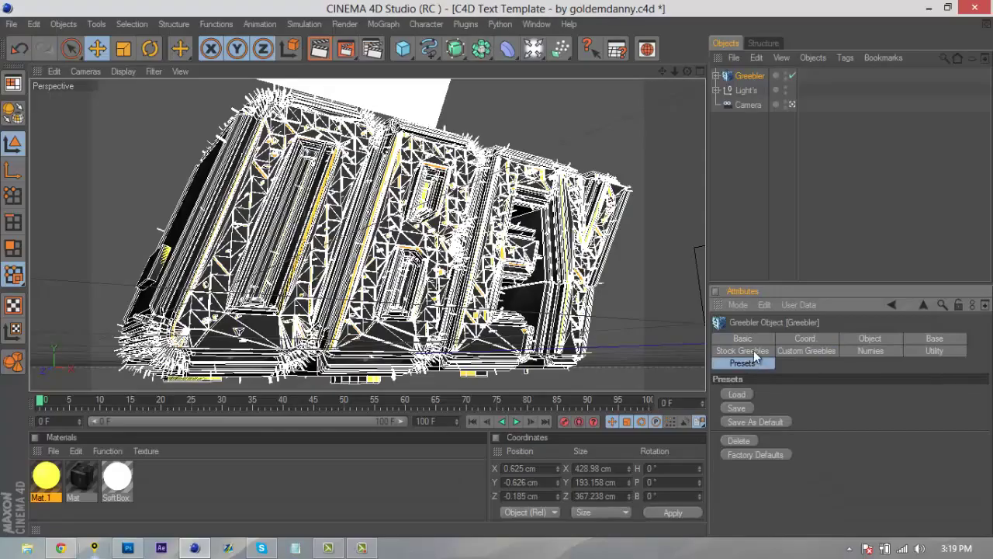
pyautogui.click(753, 352)
pyautogui.click(753, 341)
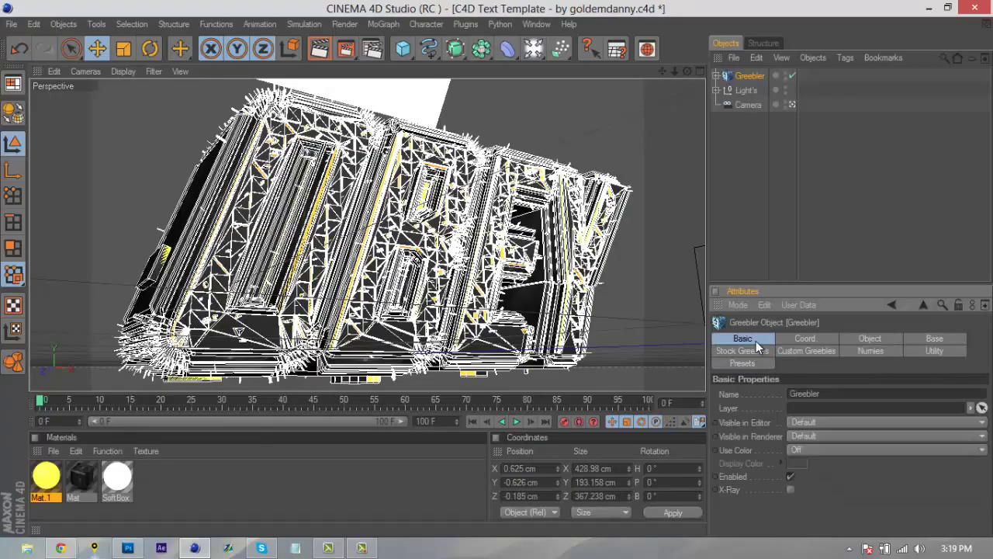
pyautogui.click(827, 340)
pyautogui.click(861, 341)
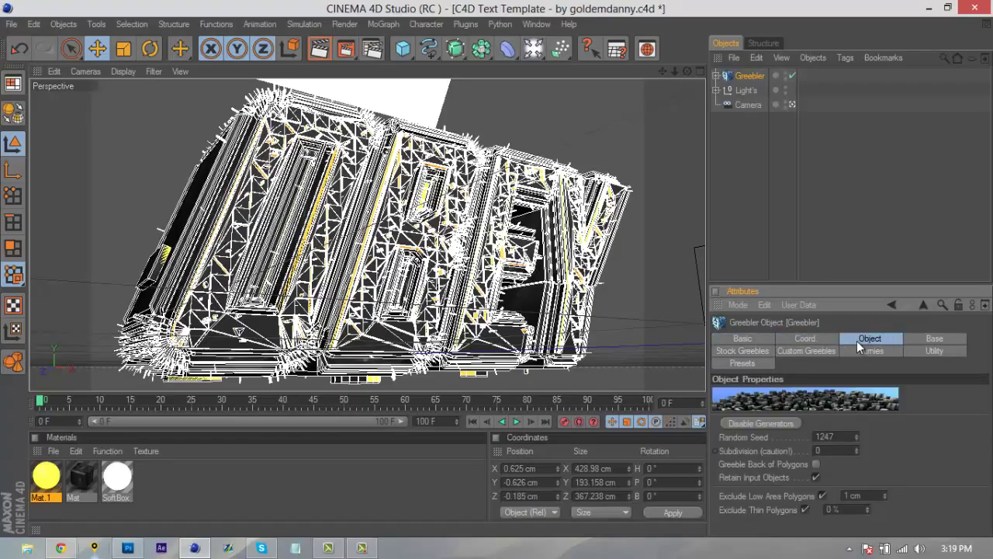